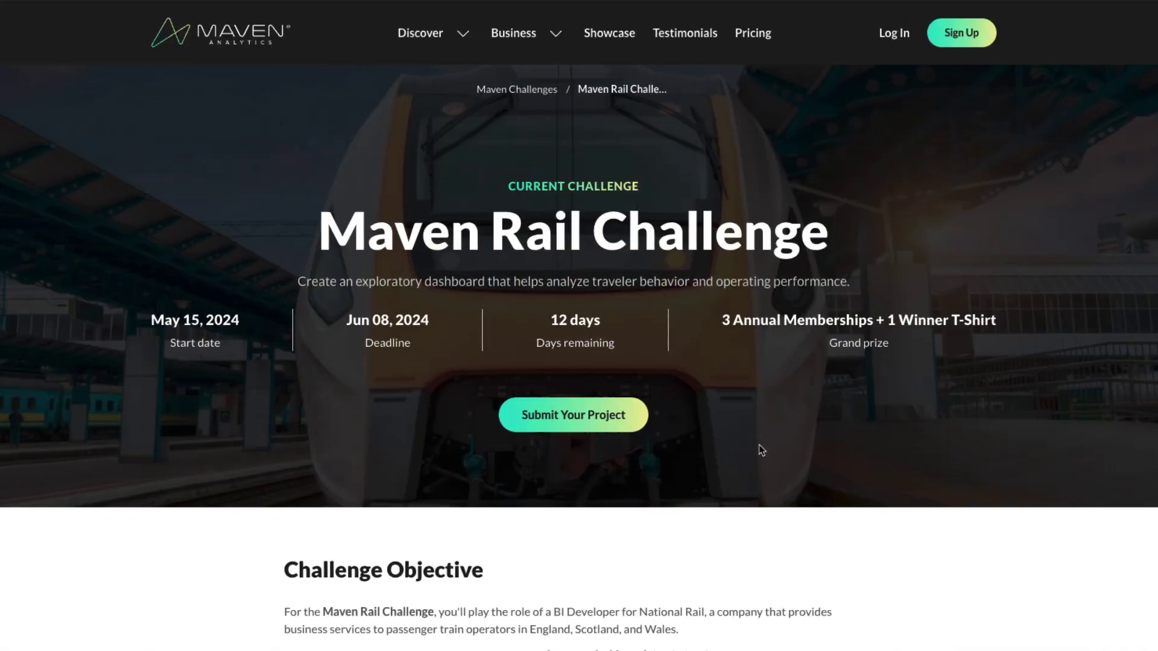
Step: Download the UK Train Rides data set from the Maven challenge page
scroll(758, 450, down, 5)
scroll(760, 450, down, 5)
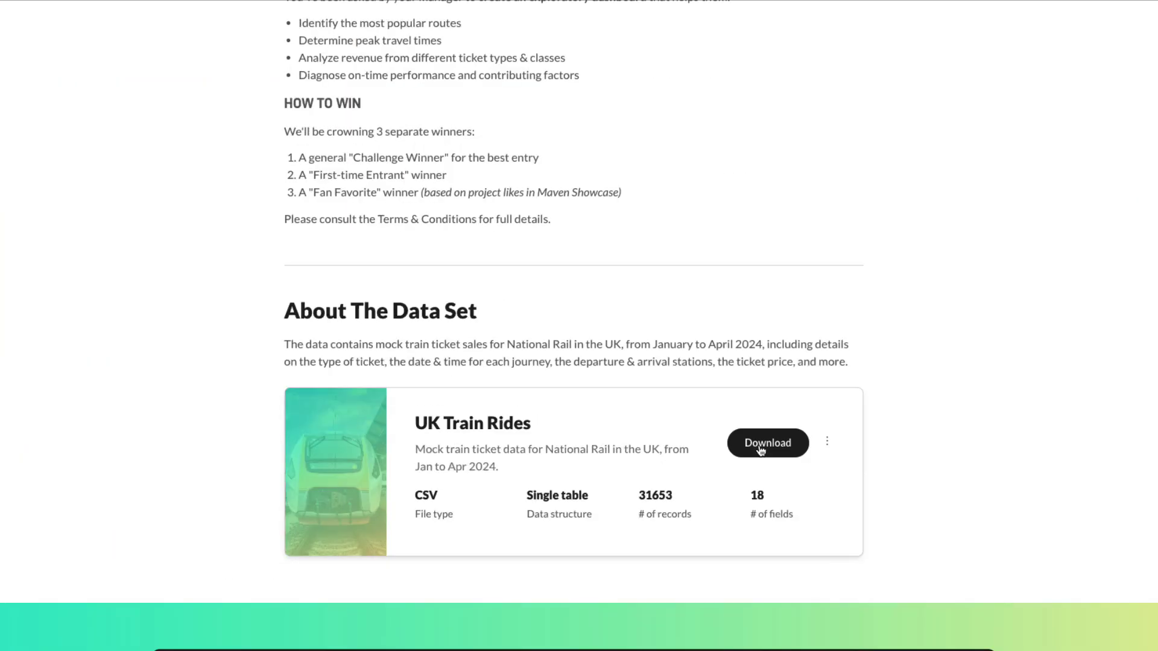
click(761, 449)
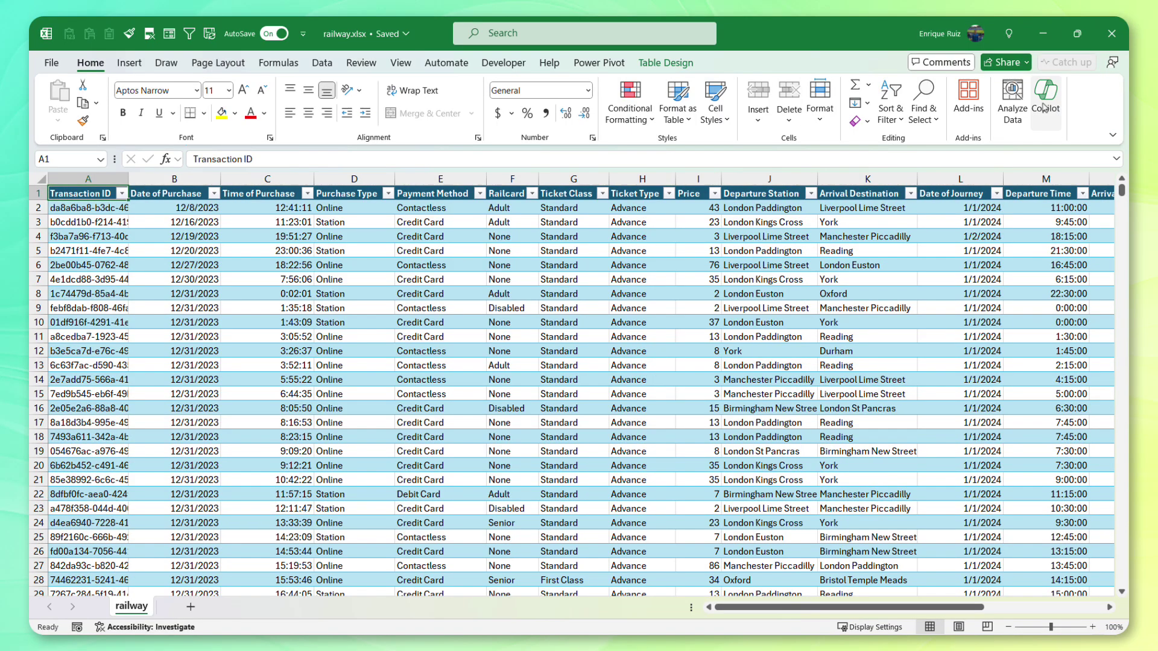
Step: Ask Copilot 'Can you help me identify the most popular routes?'
click(1045, 99)
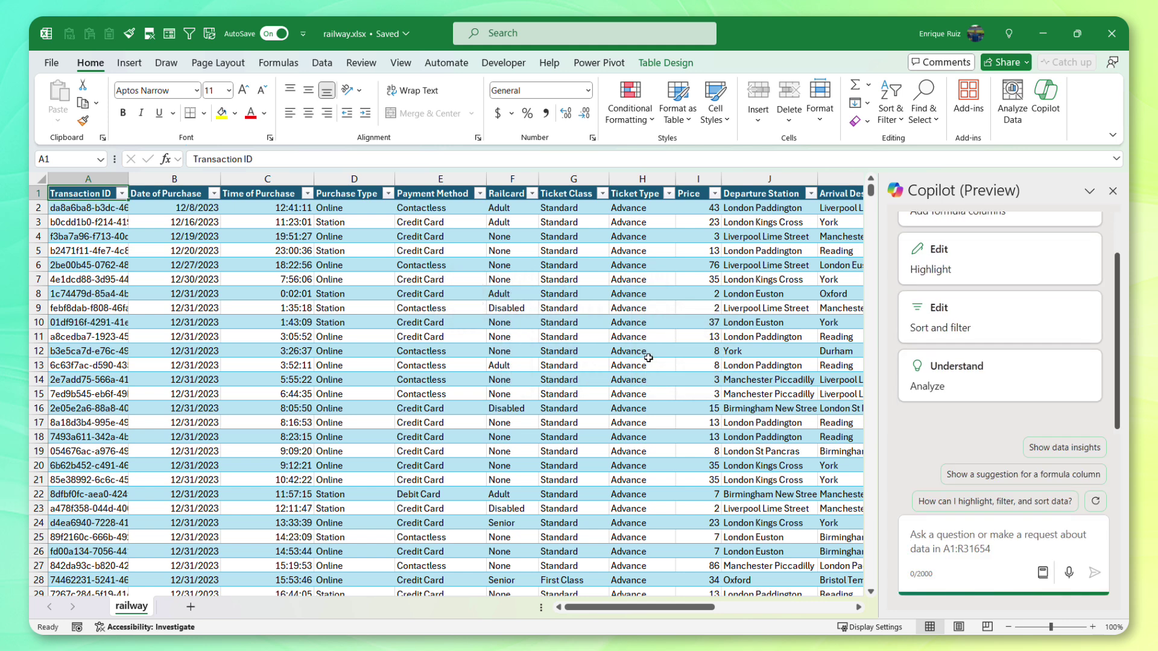
text(Can you help m)
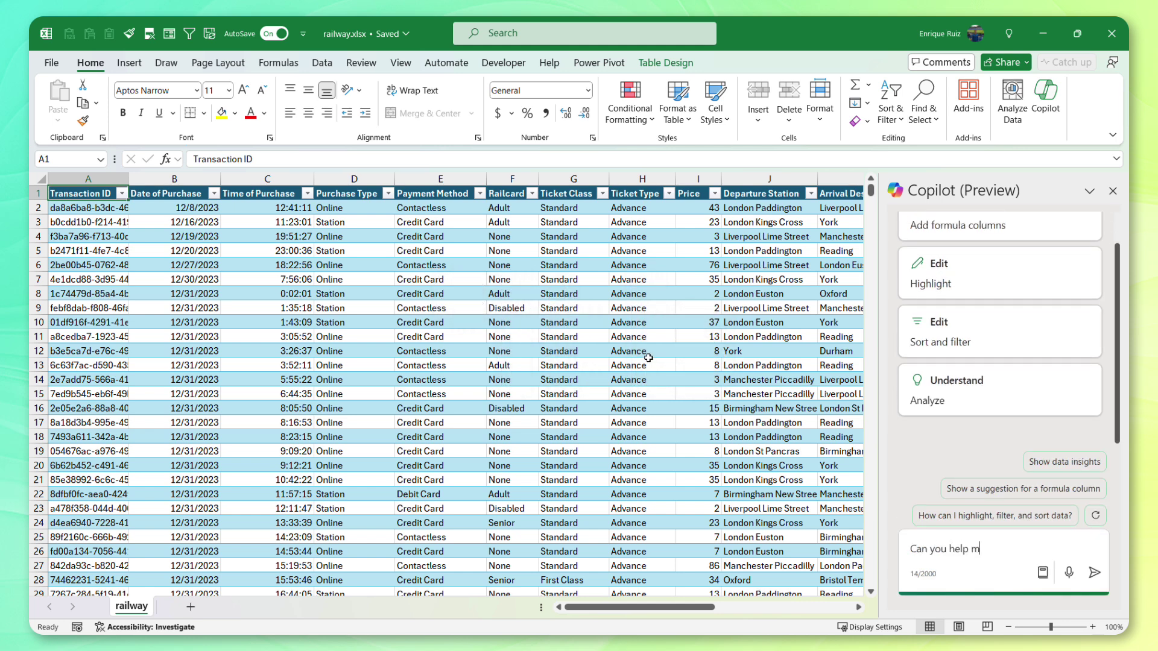
text(e identify the most popular routes?)
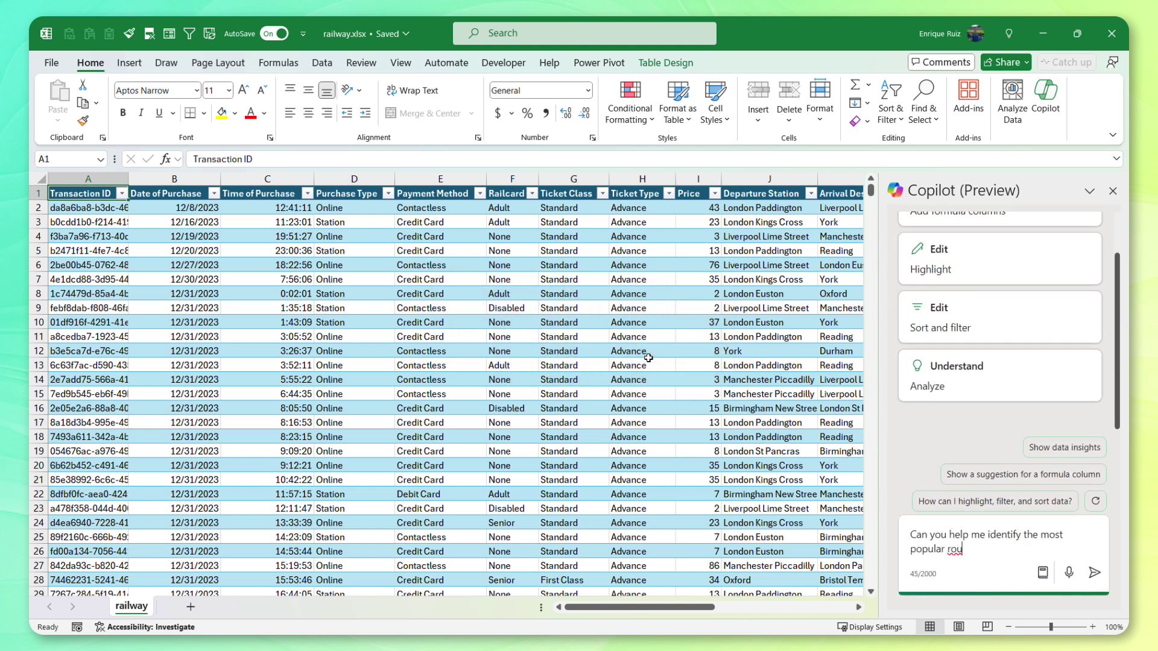
key(Return)
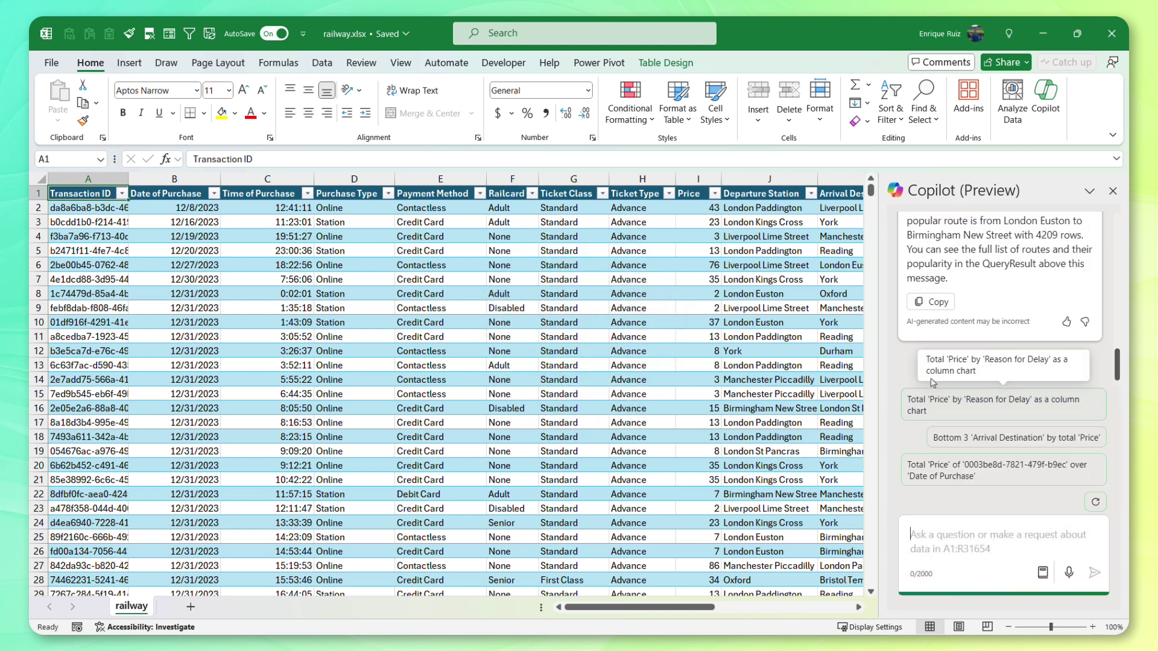
scroll(908, 364, up, 1)
scroll(965, 337, up, 9)
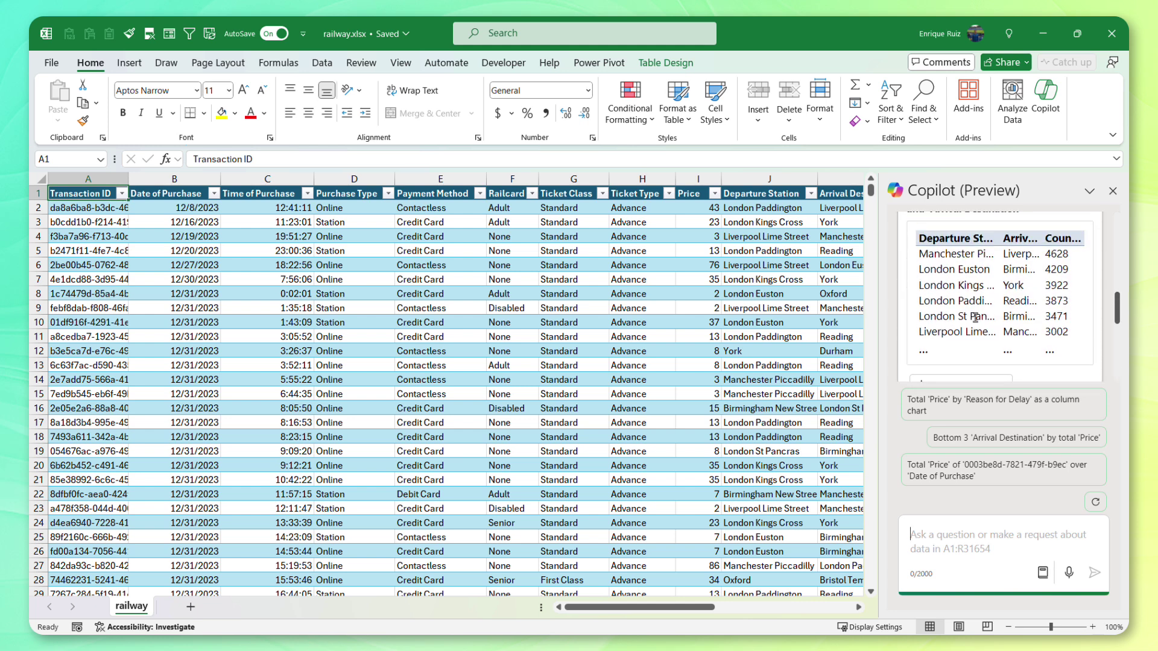
scroll(975, 317, up, 4)
scroll(977, 301, down, 2)
scroll(1007, 274, down, 1)
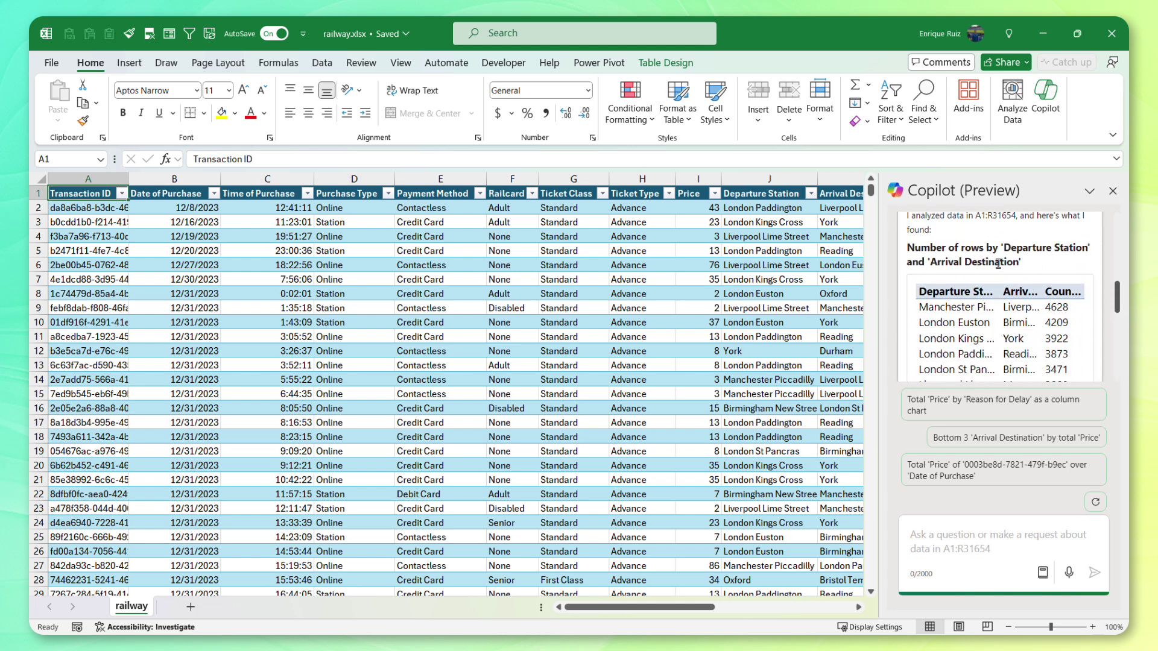
scroll(1006, 263, down, 1)
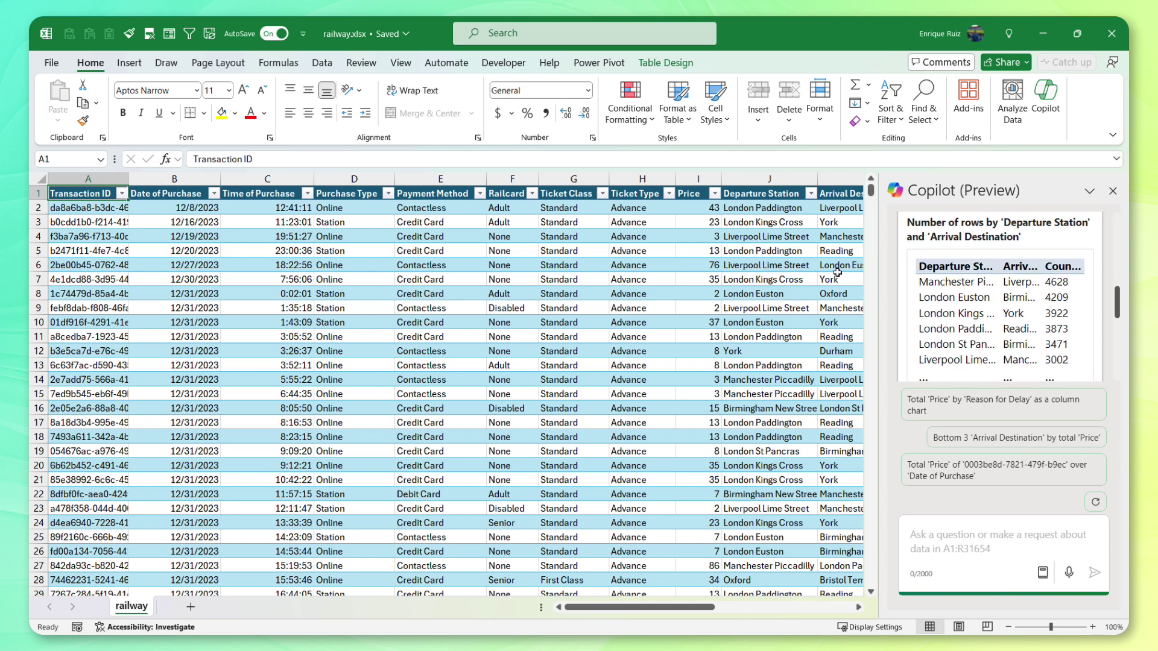
scroll(1050, 285, down, 1)
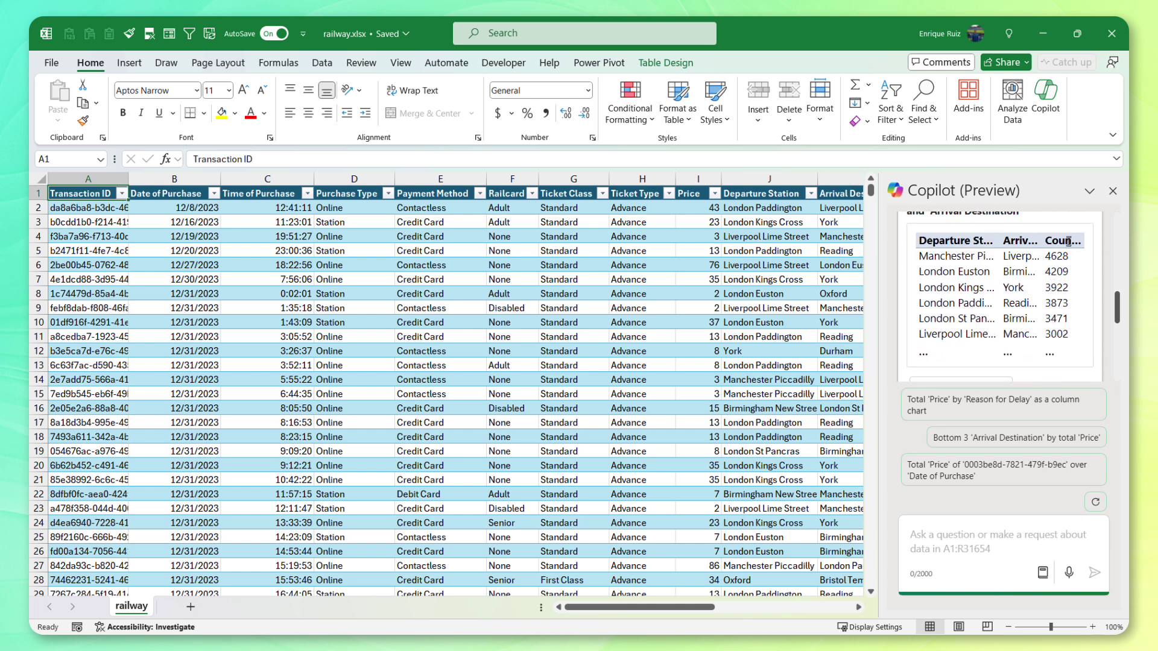
scroll(1064, 273, down, 2)
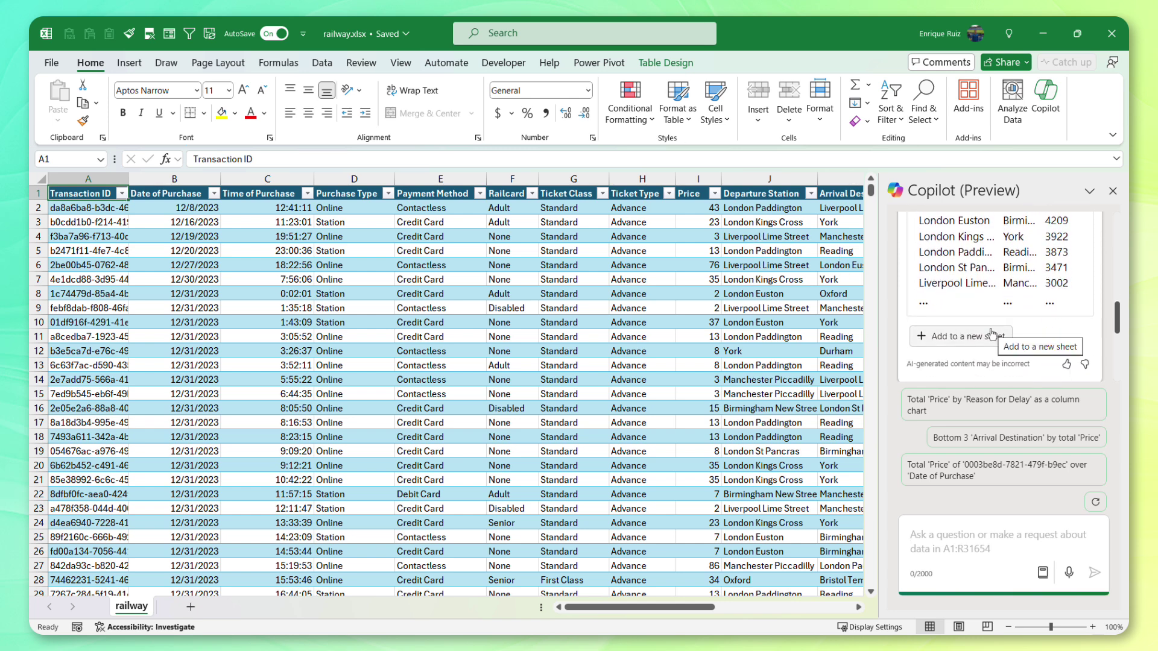
scroll(991, 333, down, 6)
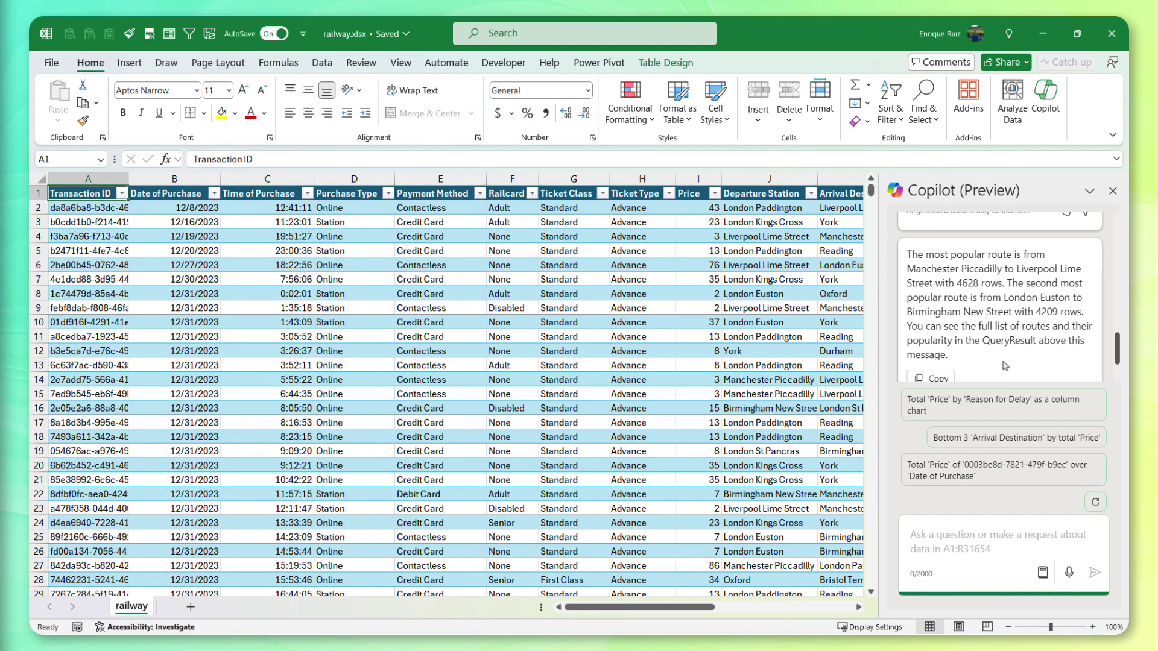
Step: Add Copilot's route-count table to a new sheet and filter Count of Rows to the Top 10
scroll(1004, 356, up, 3)
click(1001, 340)
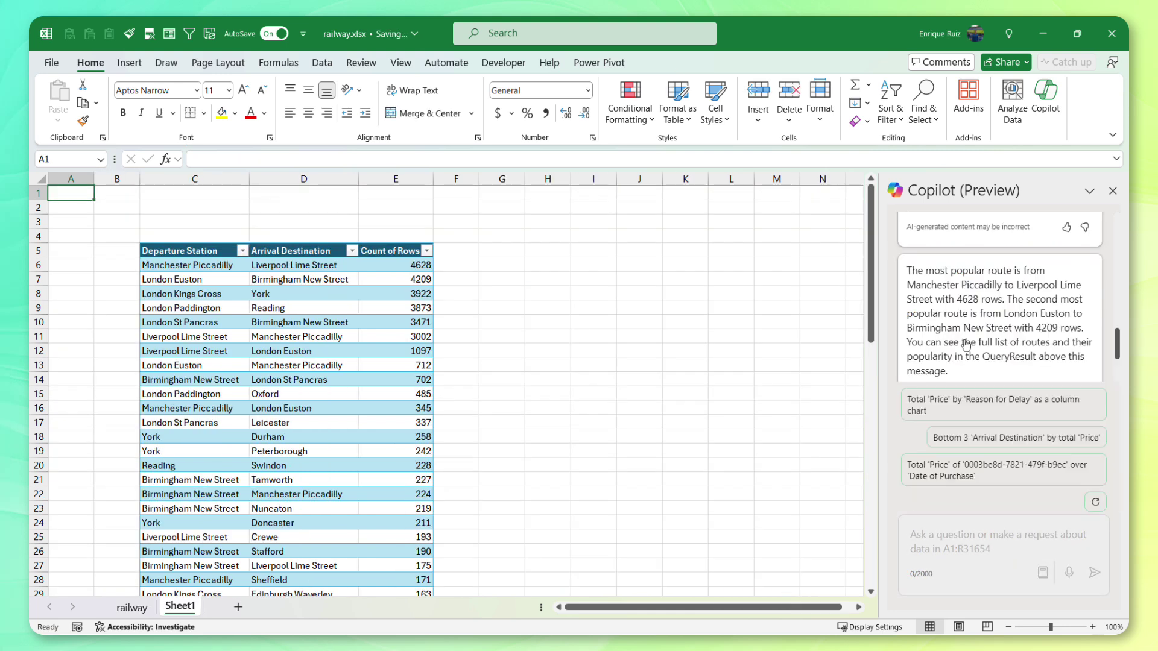
click(299, 287)
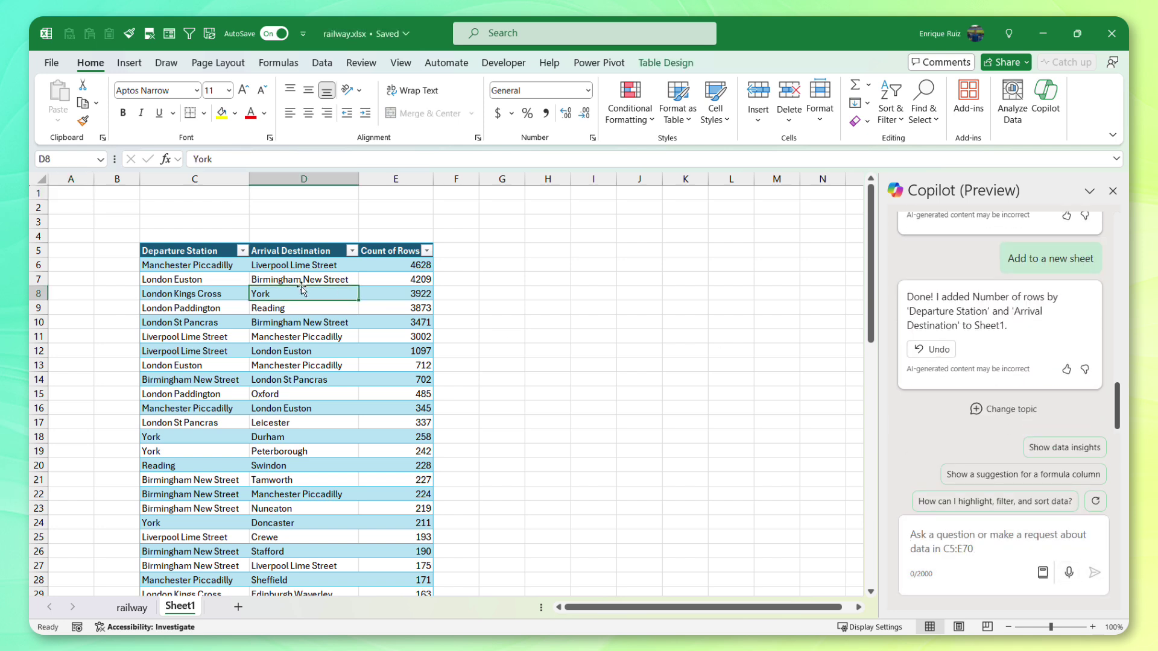
click(427, 250)
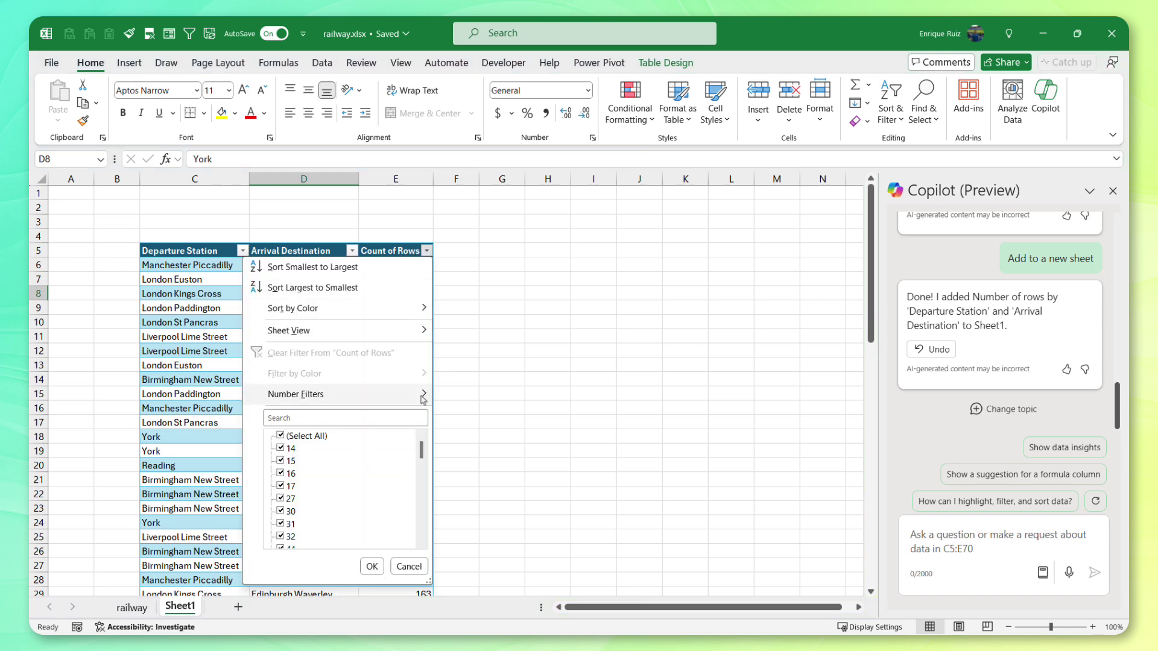
click(492, 546)
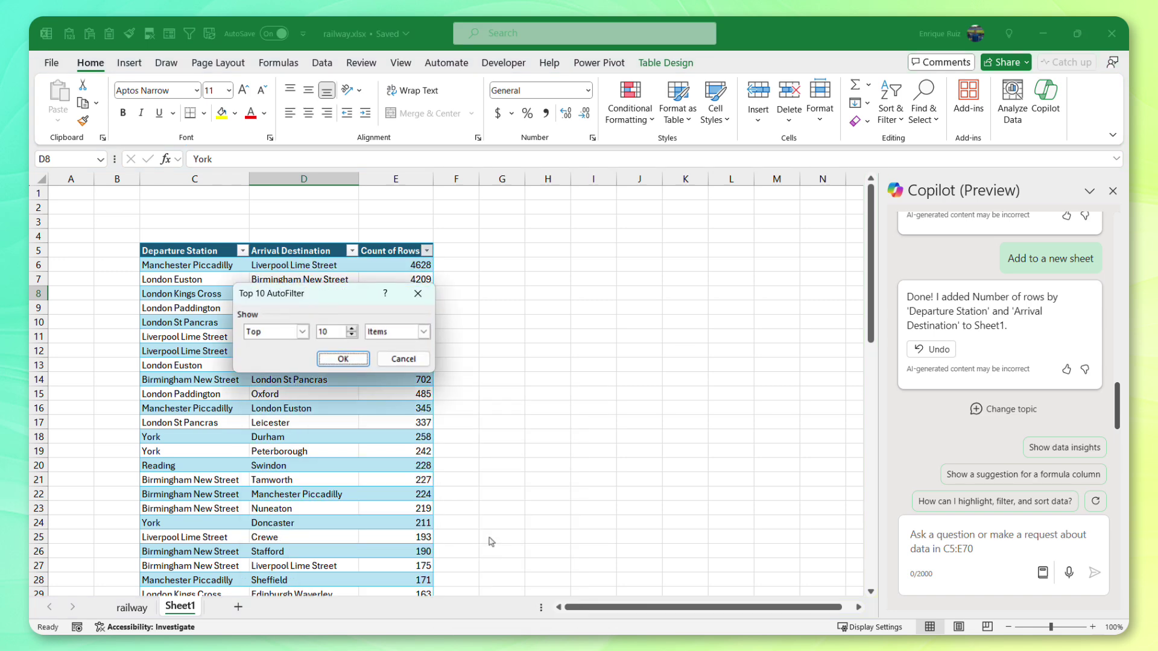
click(343, 361)
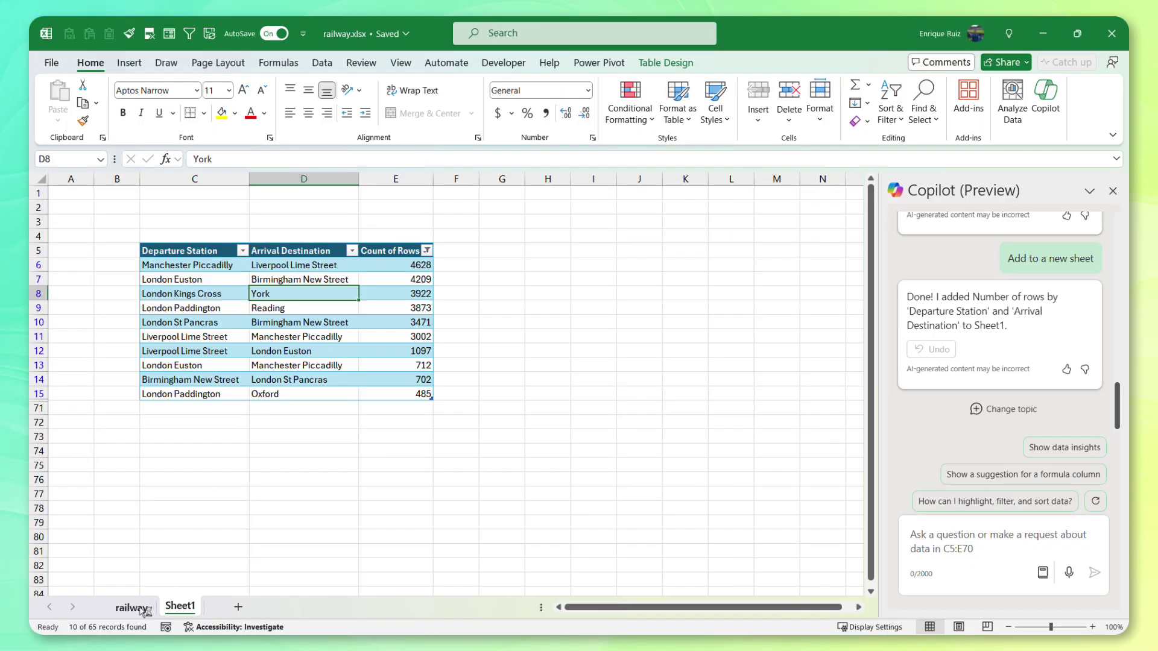
Step: On the railway sheet, start a new Copilot topic asking 'Can you help me determine the peak travel times?'
click(131, 607)
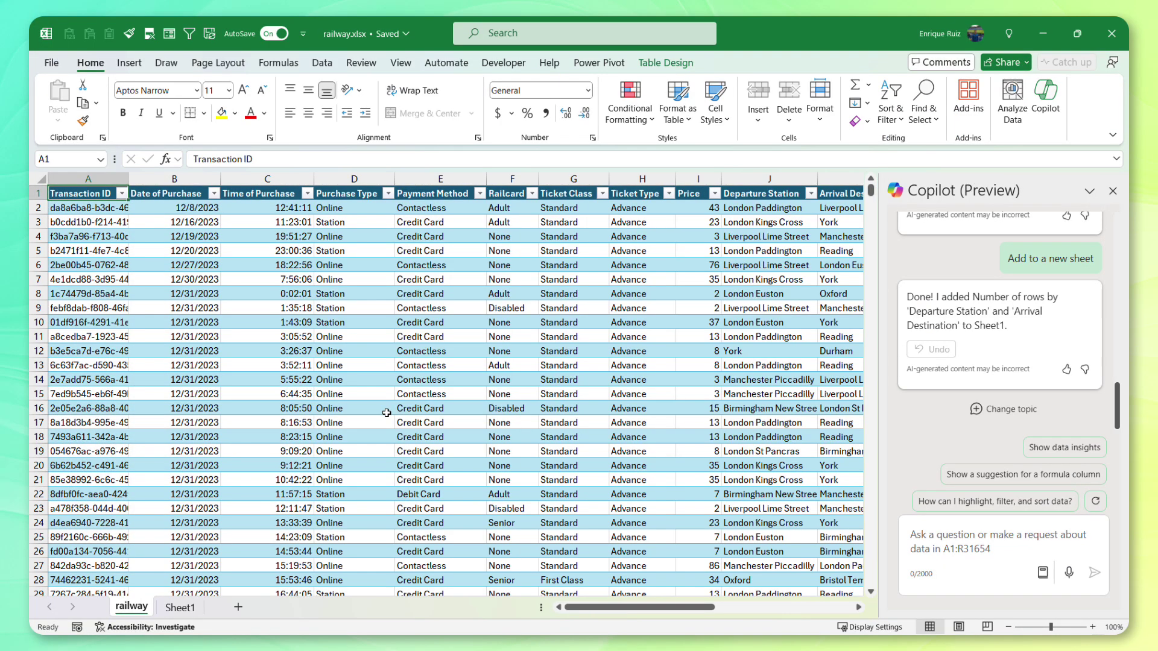
click(984, 414)
text(Ca)
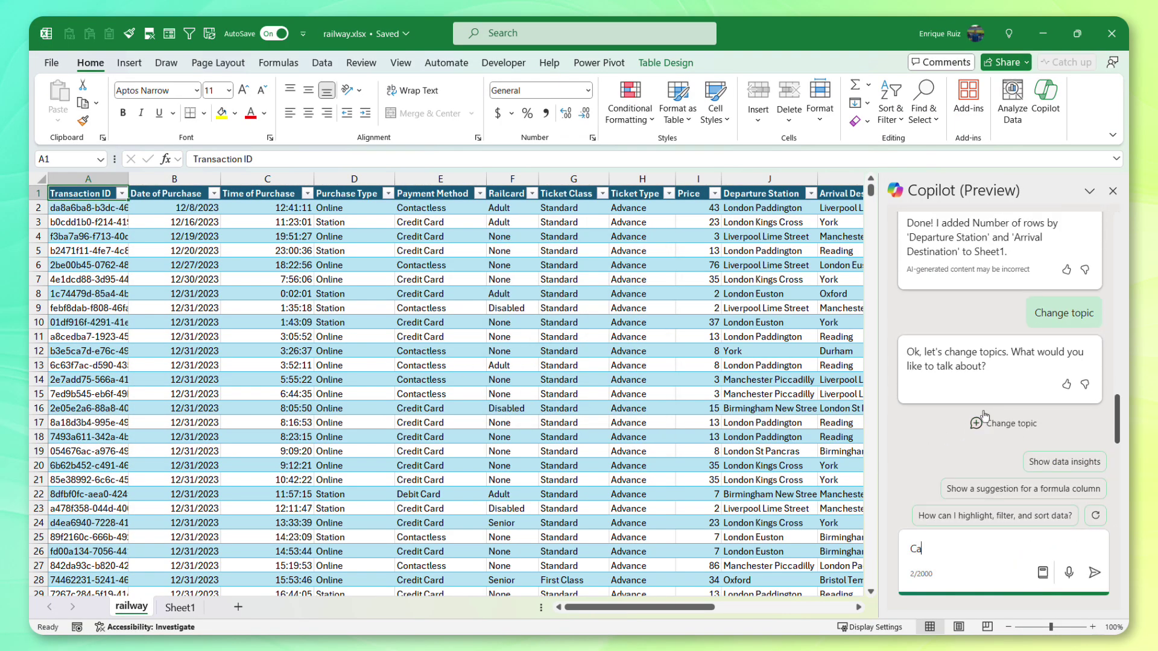
text(n you help me determine the peak tra)
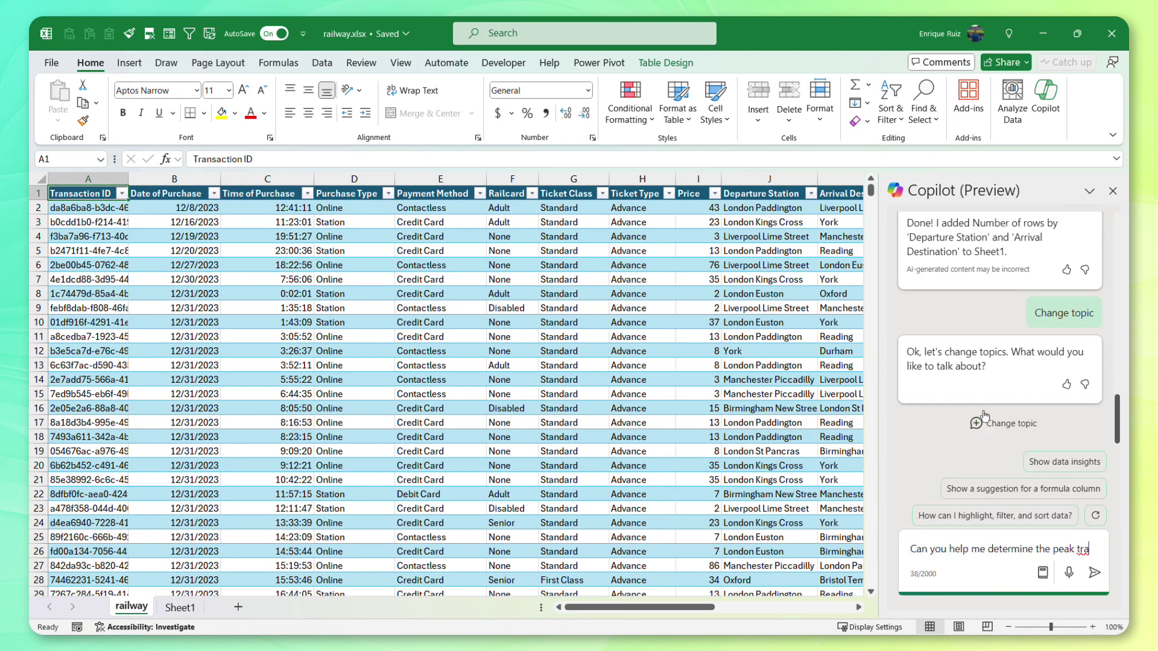
text(vel times?)
key(Return)
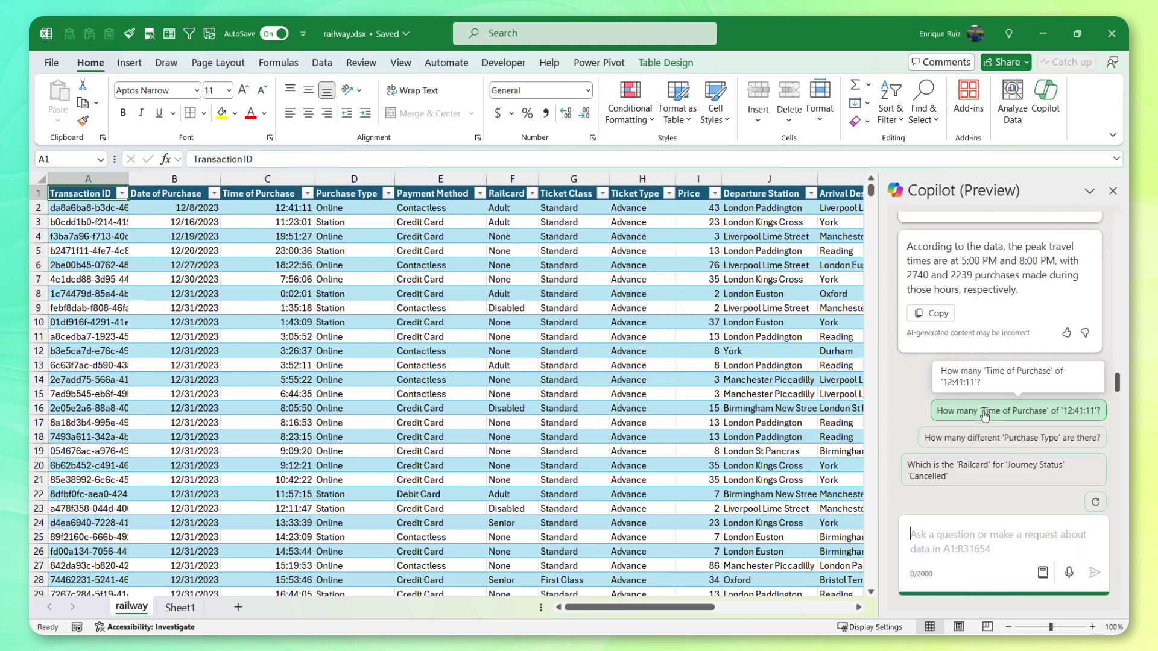
scroll(1035, 351, up, 5)
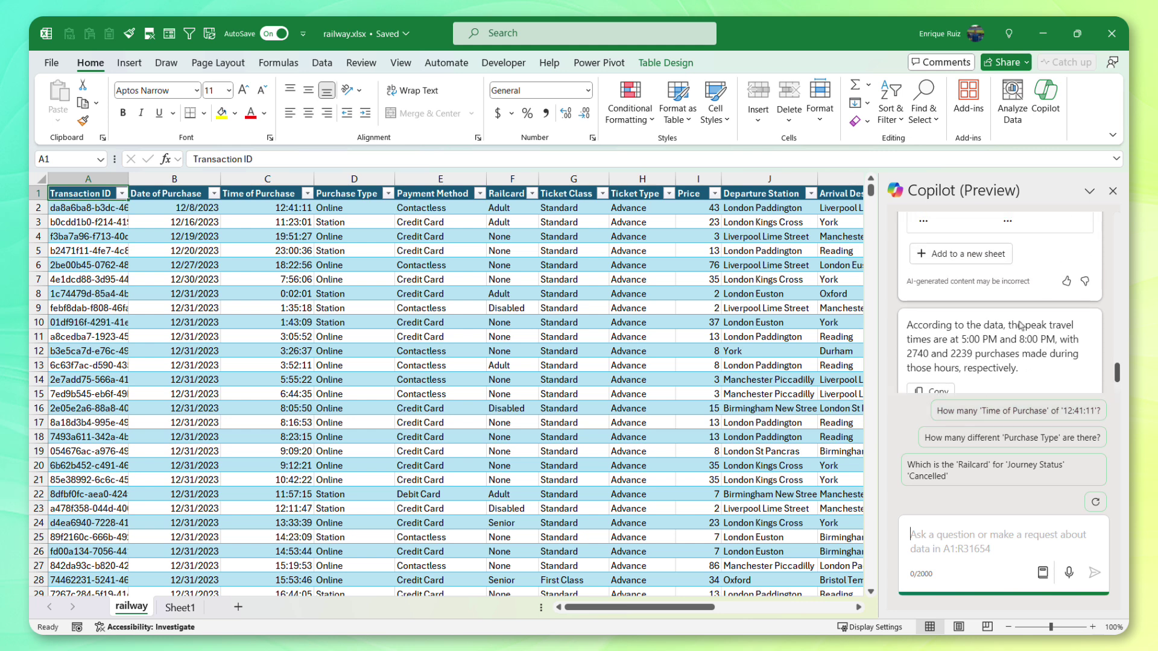
scroll(1036, 351, up, 1)
scroll(1016, 324, down, 1)
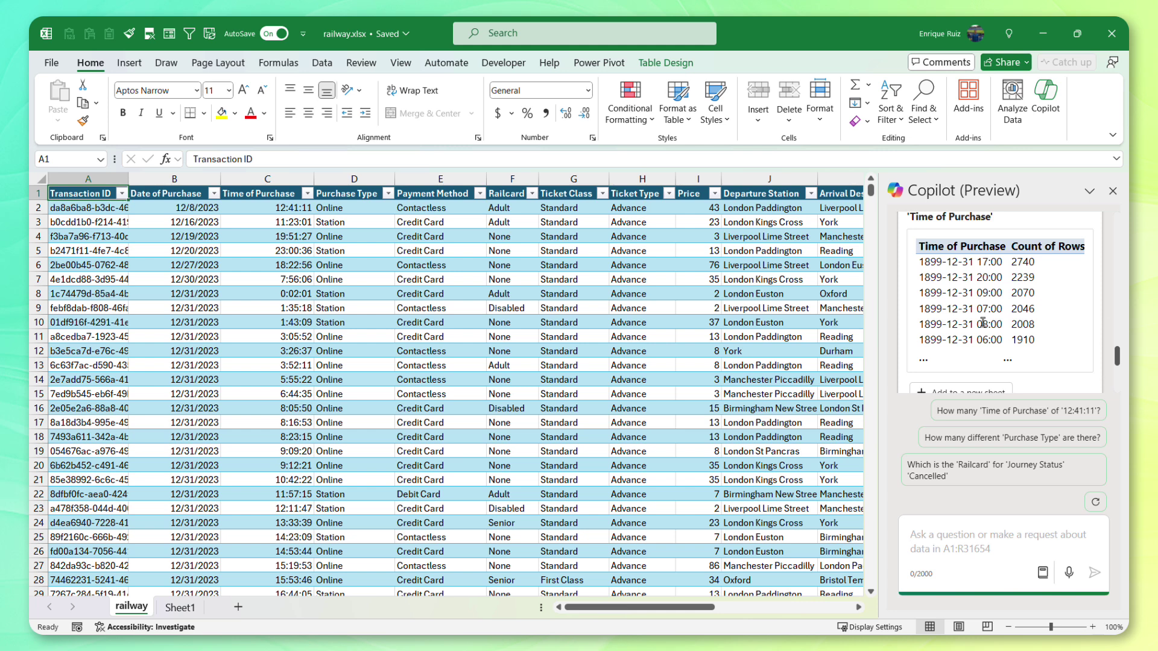
Step: Ask Copilot 'Can you use the departure time instead?' and scroll through its answer
text(Can y)
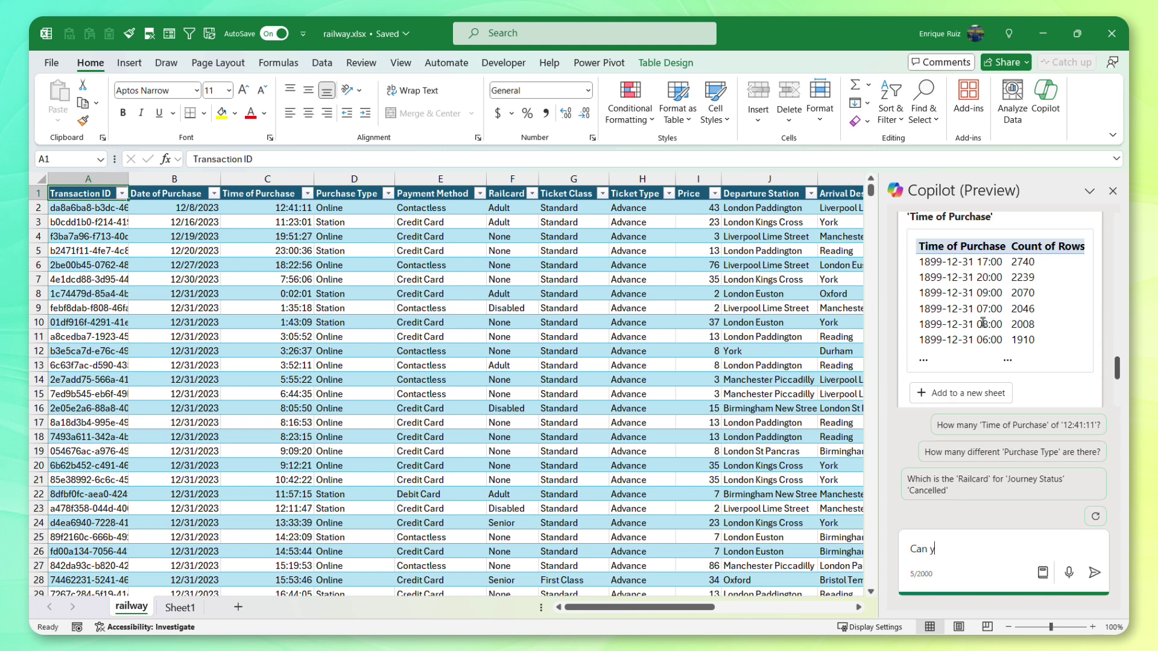
text(ou use the departure time instead?)
key(Return)
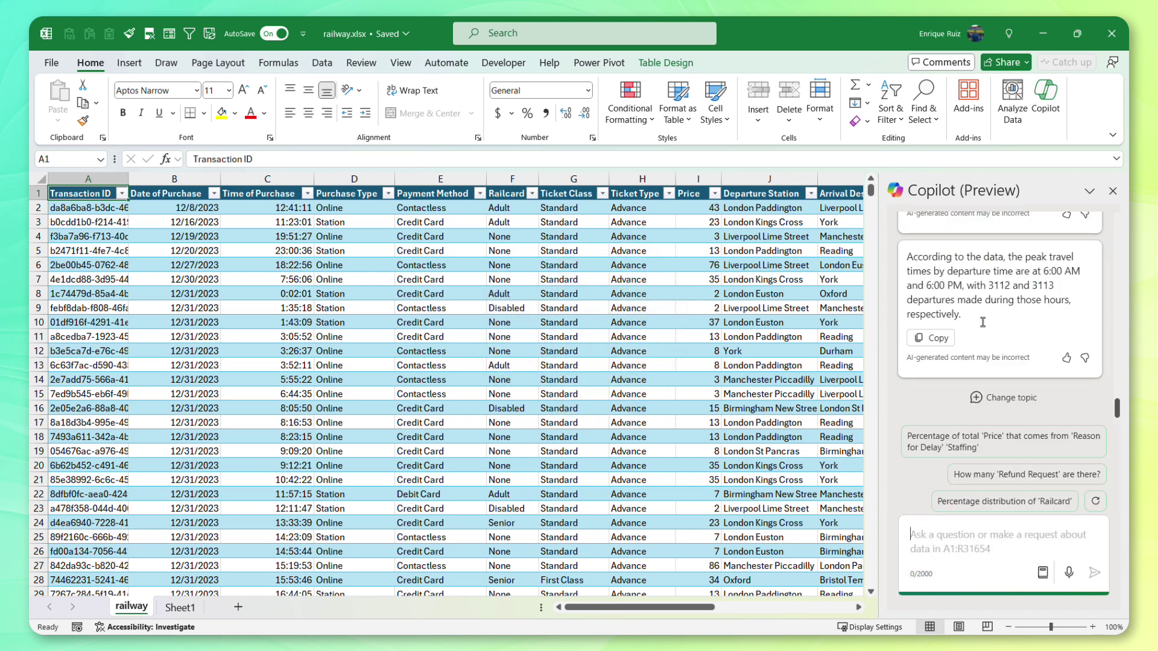
scroll(987, 326, up, 5)
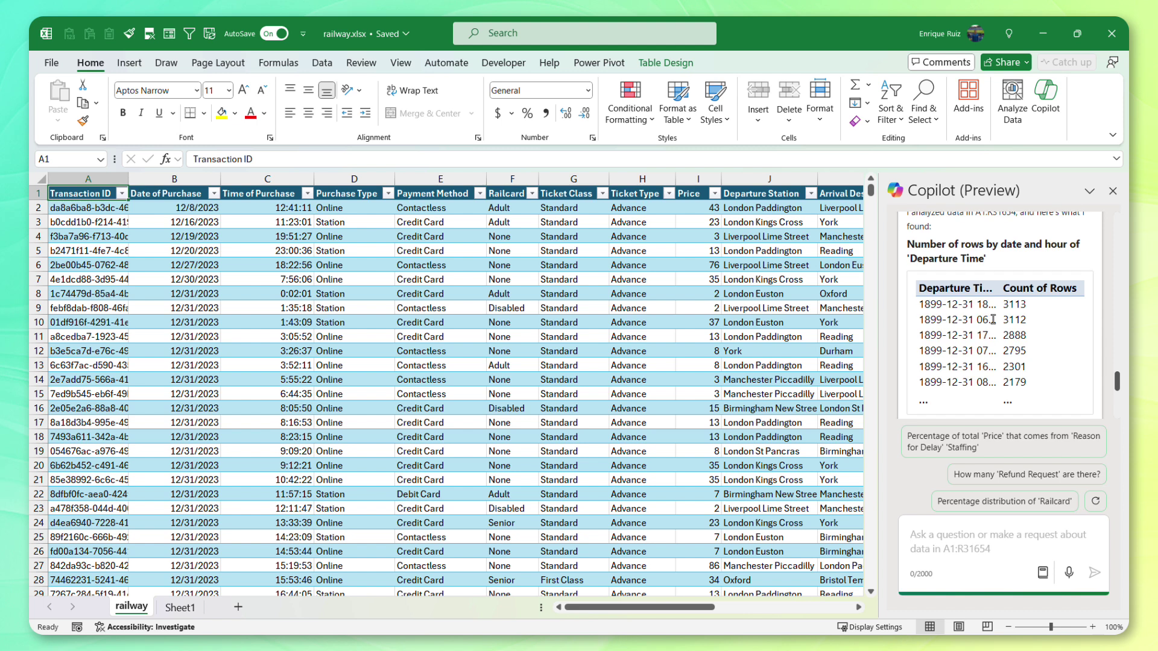
scroll(992, 320, down, 2)
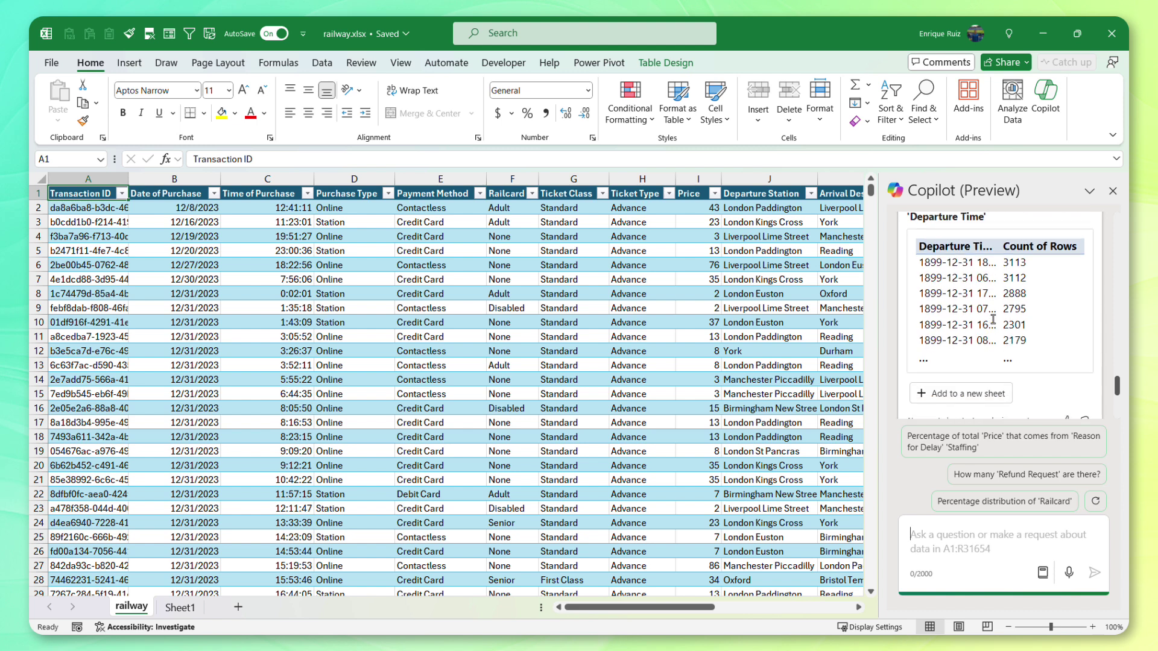
scroll(996, 378, down, 4)
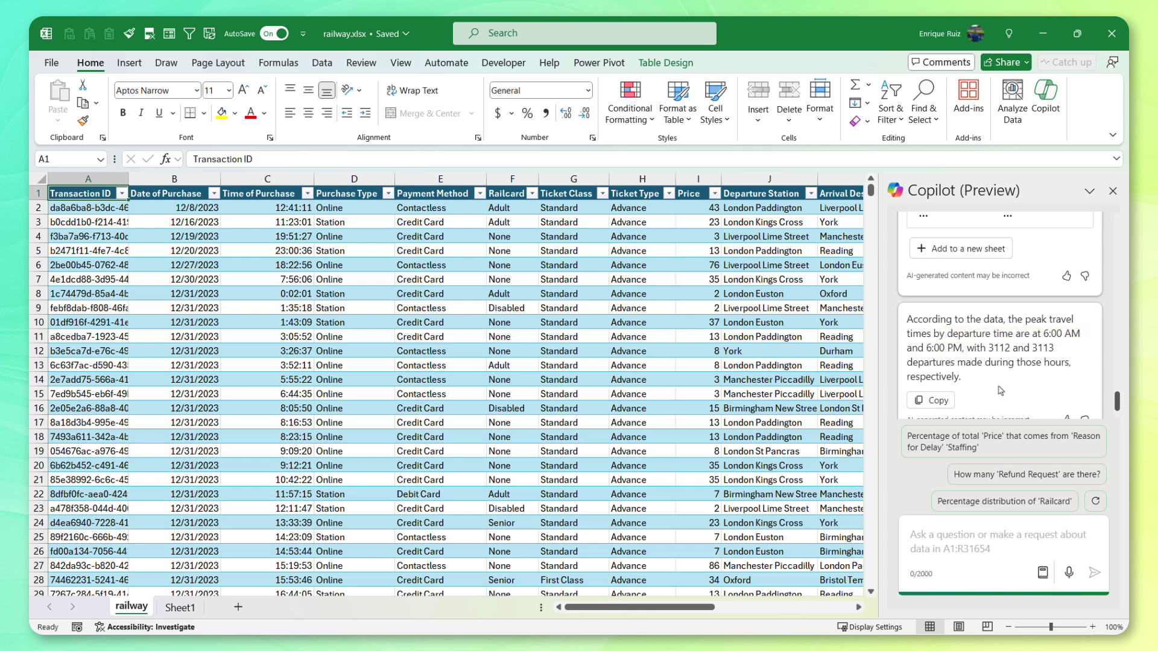
Step: Add the departure-time counts table to Sheet2, then select C6 and expand the formula bar
click(976, 252)
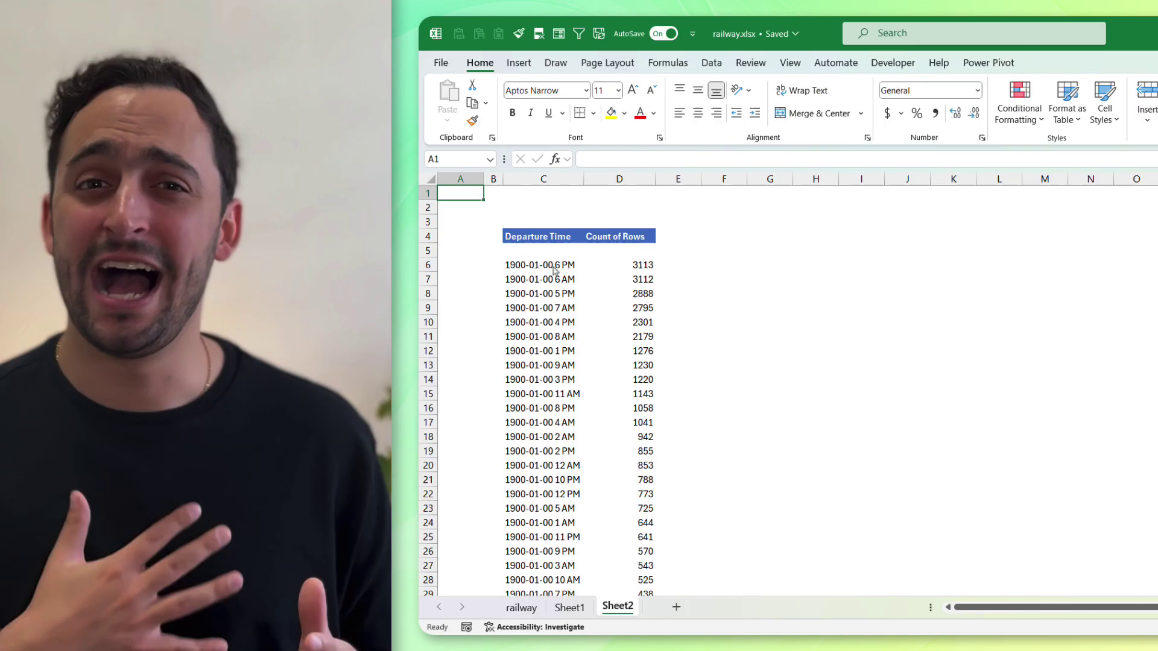
click(165, 271)
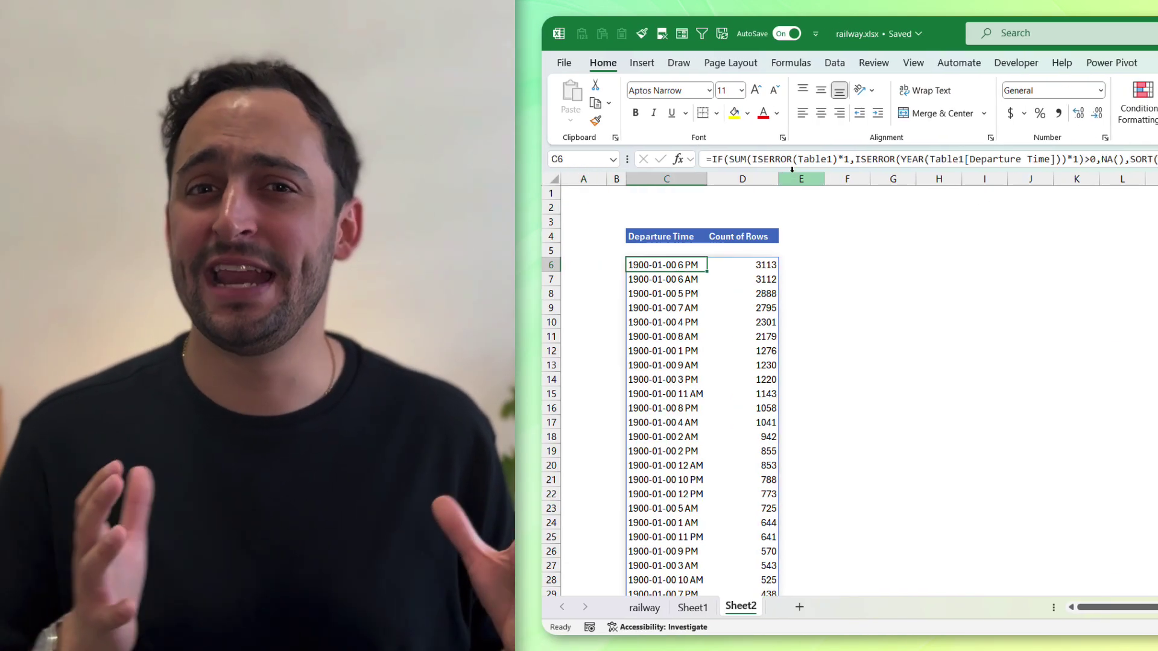
drag(794, 170, 793, 183)
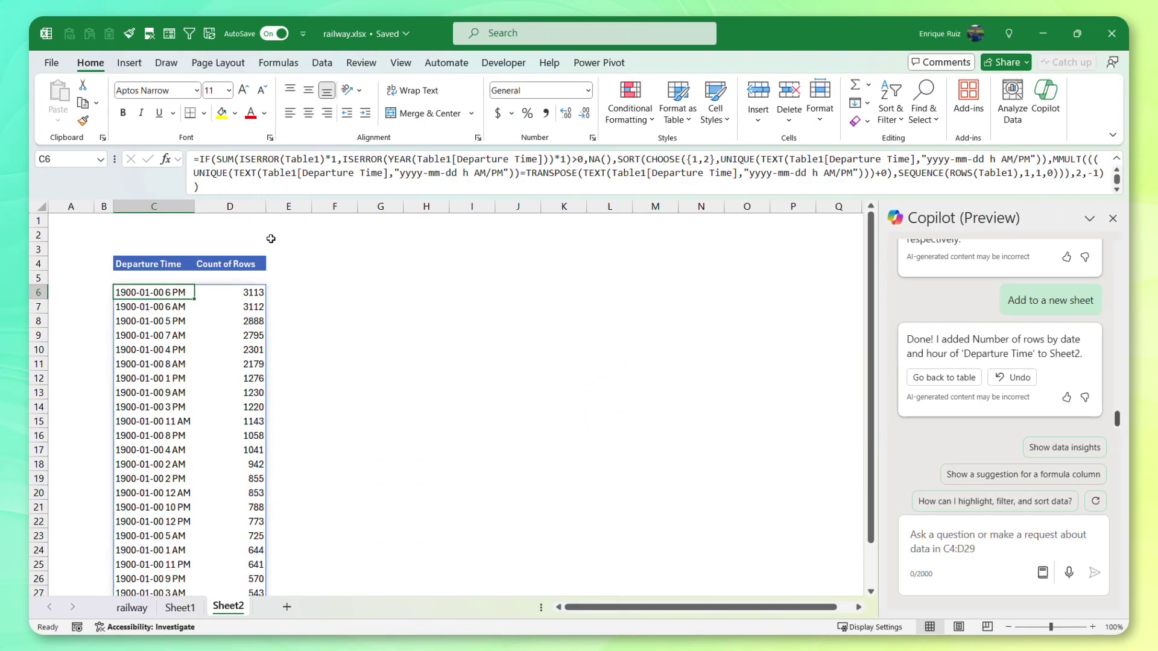
Step: Change the C6 formula's sort index from 2 to 1 to sort by departure time
click(645, 160)
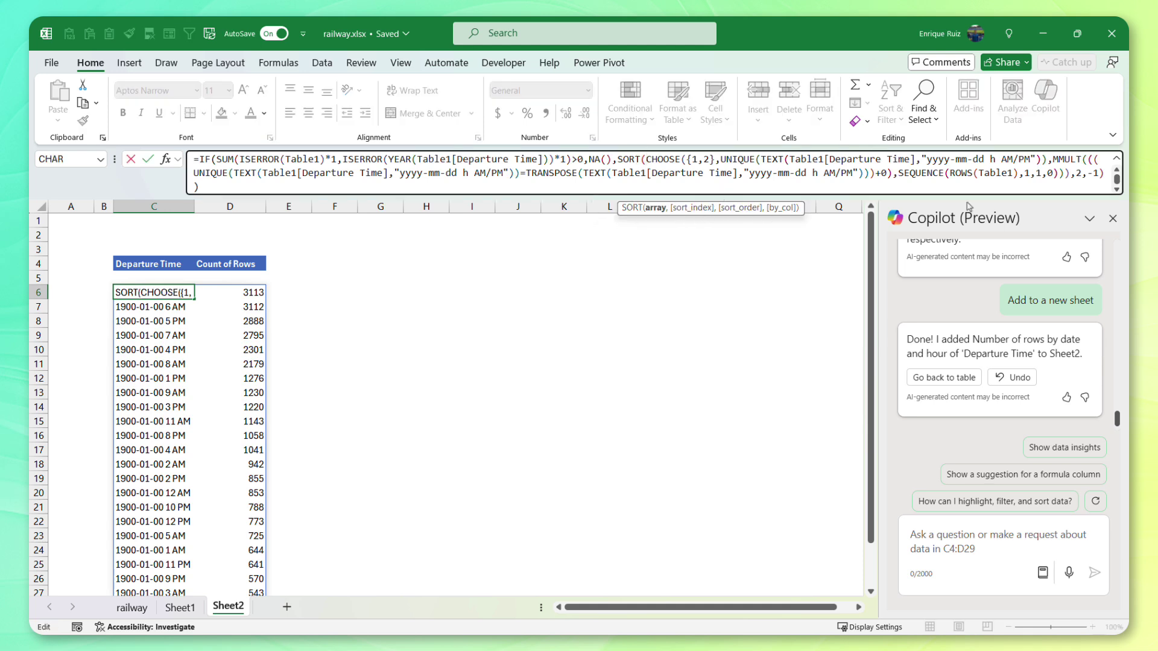
click(1076, 174)
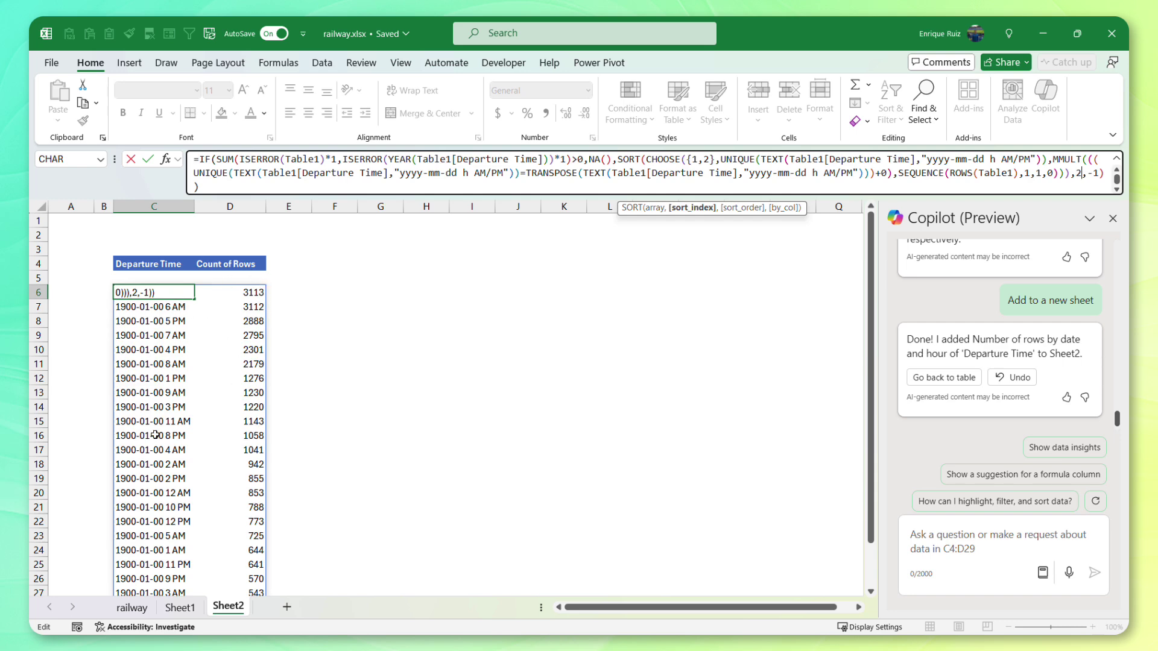
key(Return)
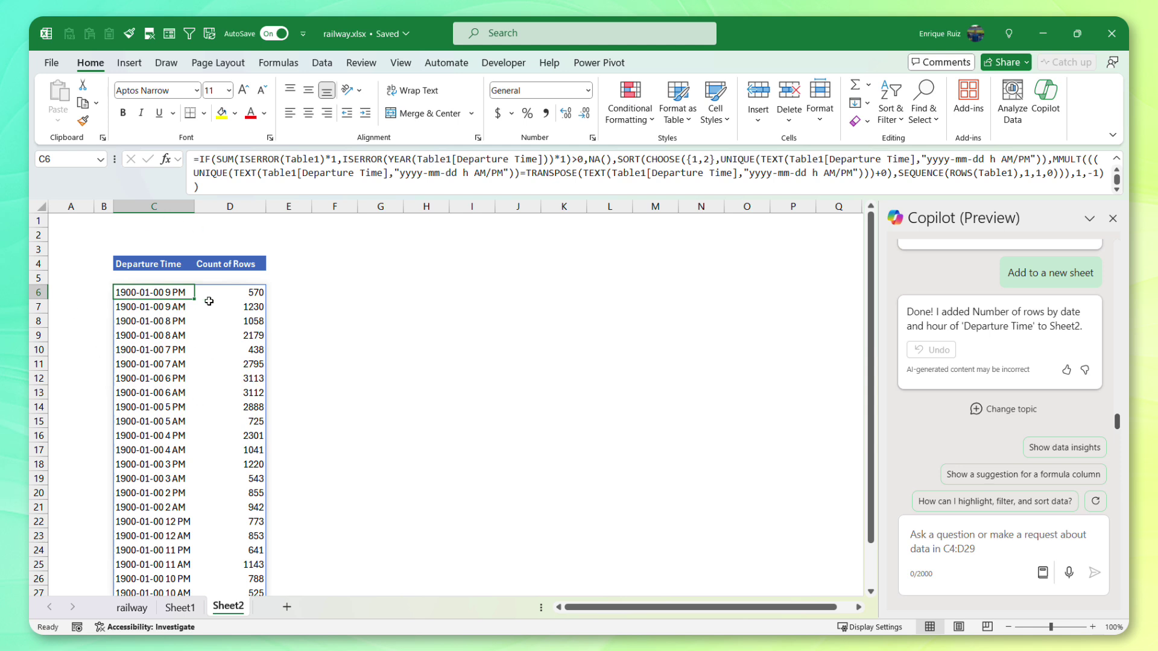
Step: Replace both date-time format strings in the formula with "hh"
click(487, 173)
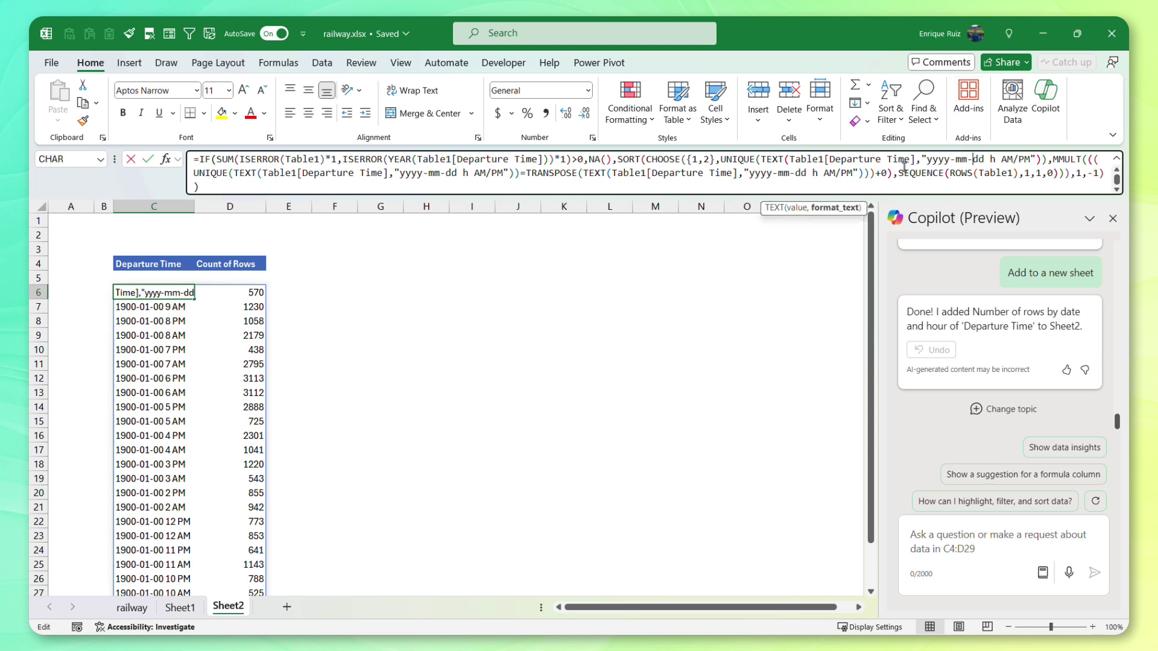
click(806, 174)
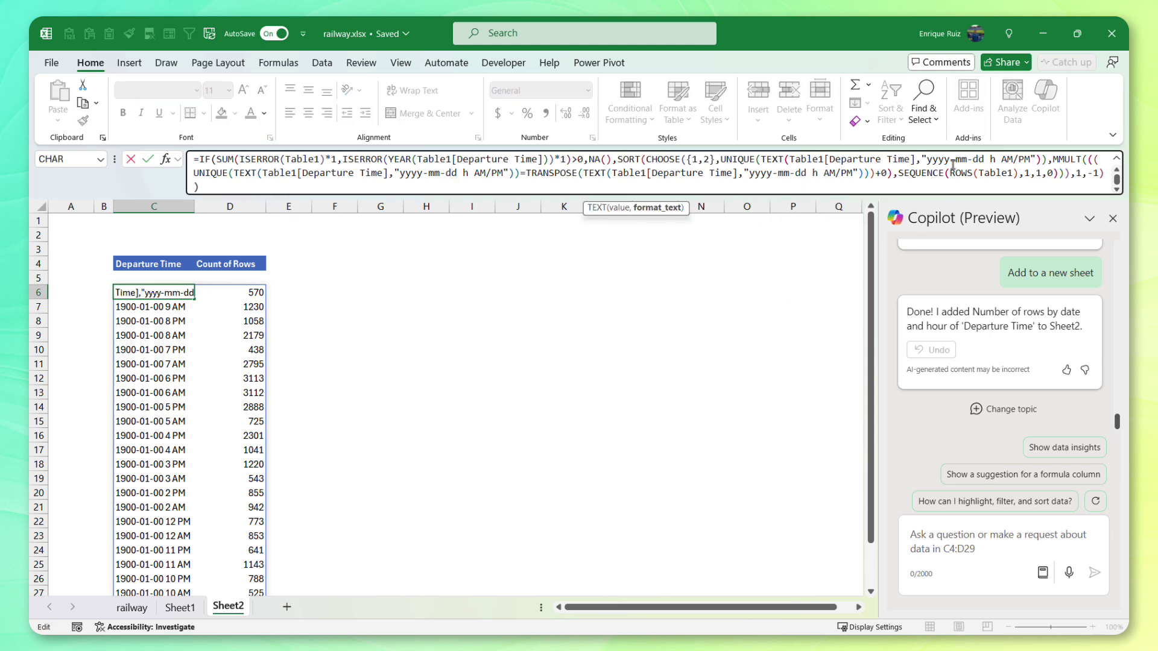
double_click(975, 160)
text(hh)
double_click(431, 174)
text(h)
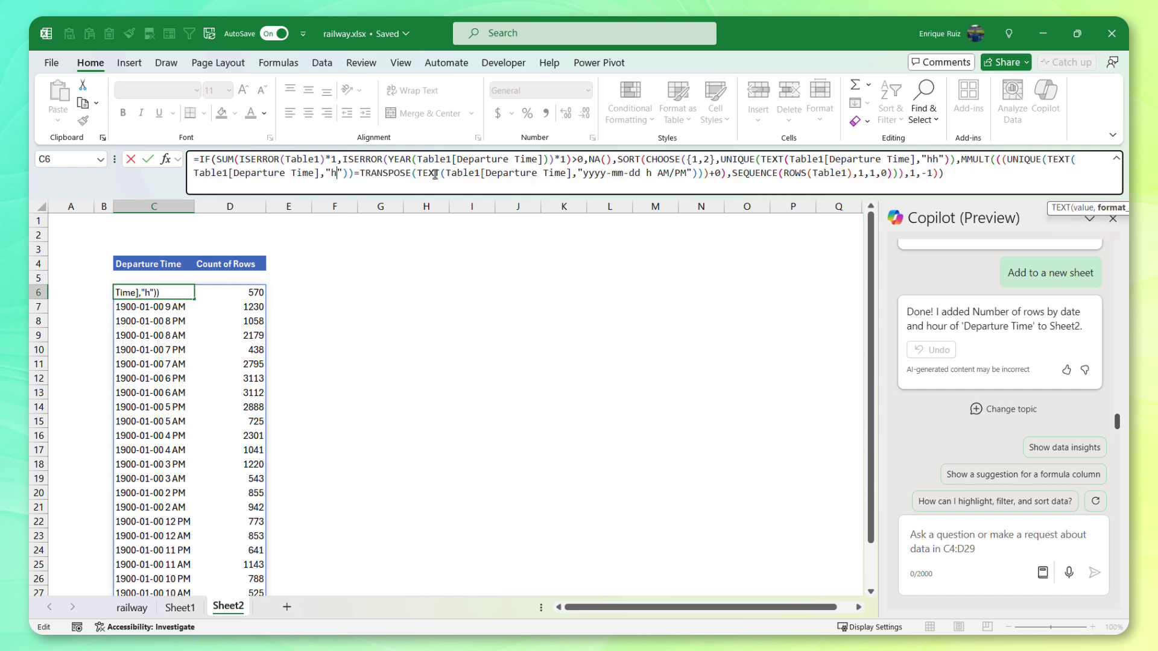
text(h)
drag(584, 174, 693, 174)
text(hh)
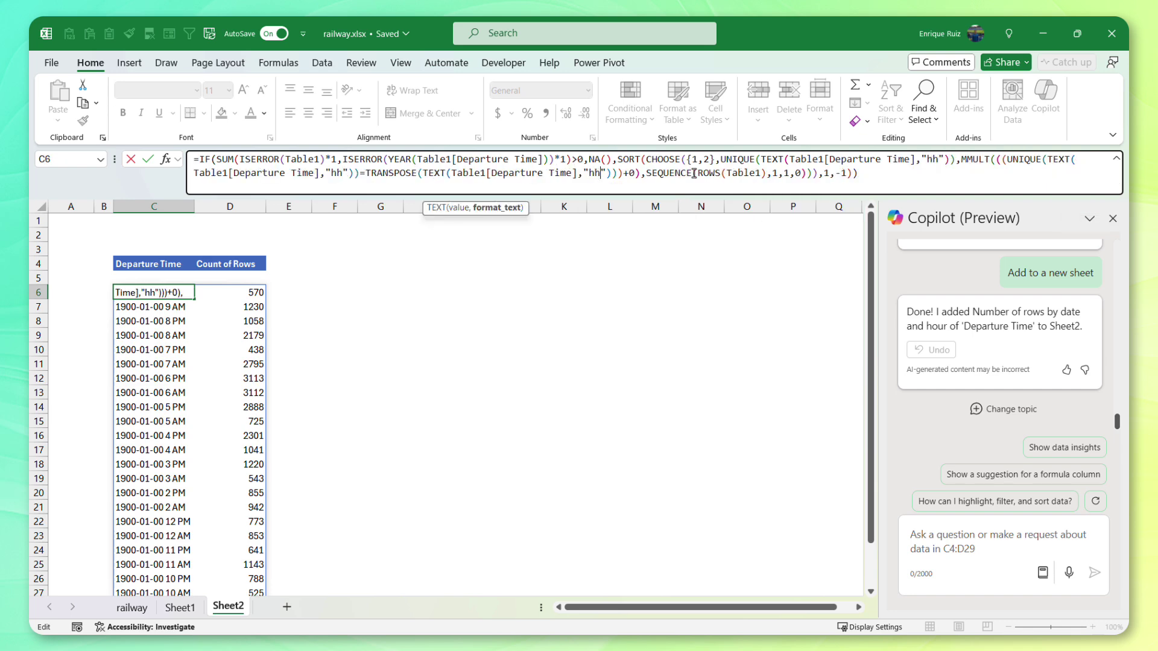
key(Return)
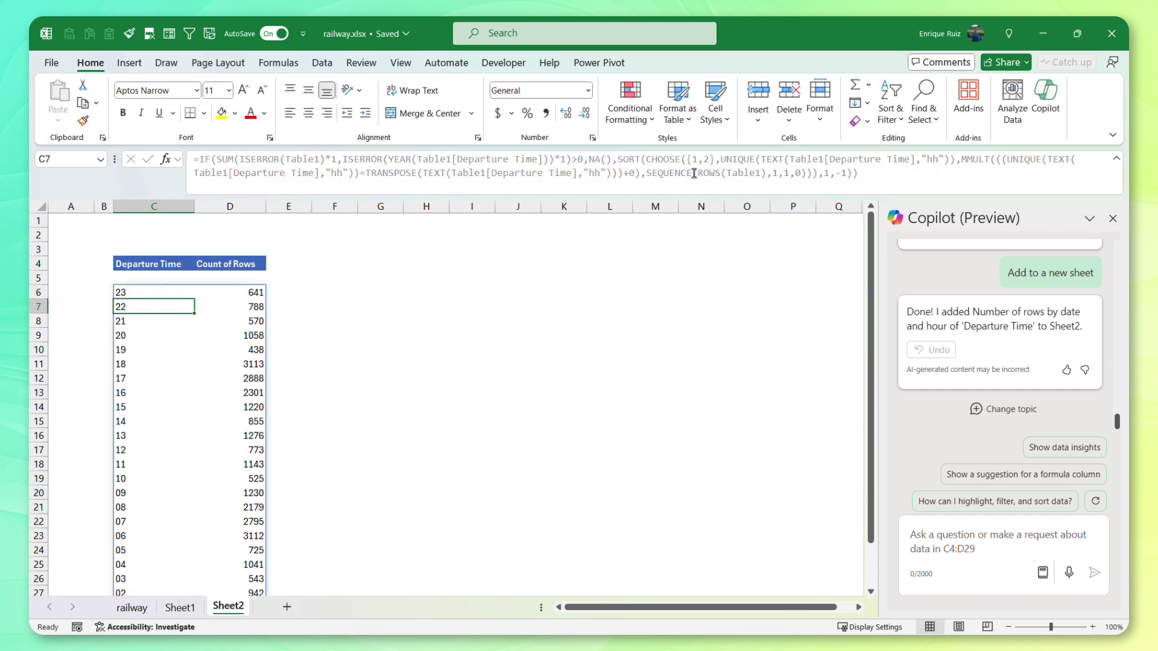
Step: Change the sort order from -1 to 1 so hours list ascending 00 to 23
key(Up)
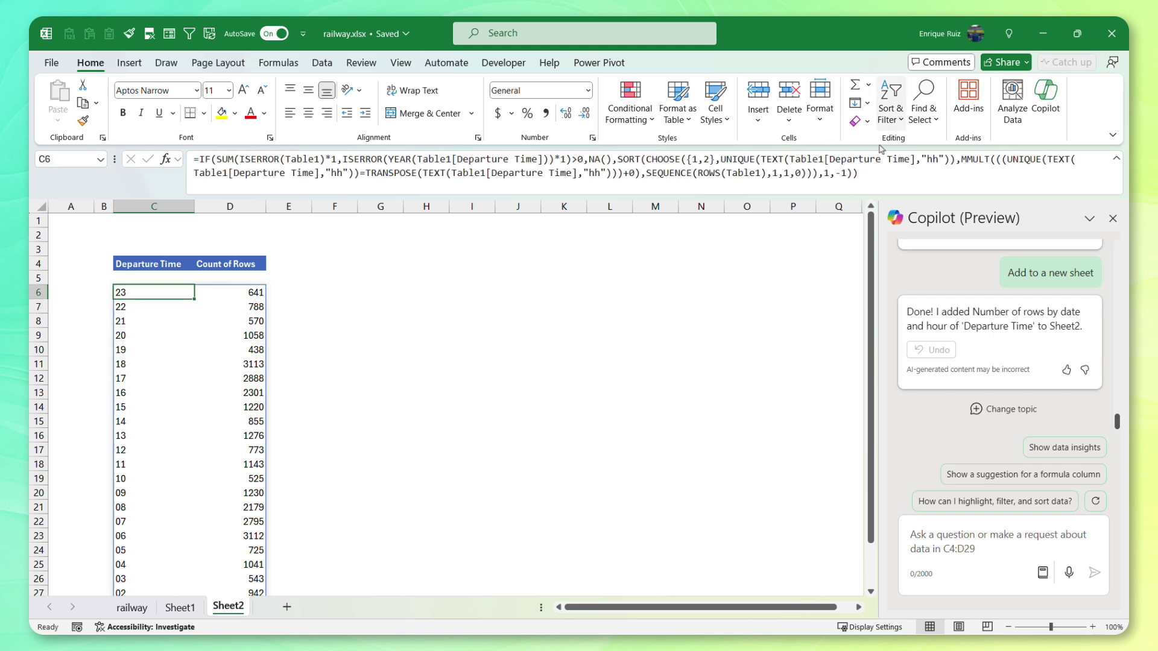
click(848, 174)
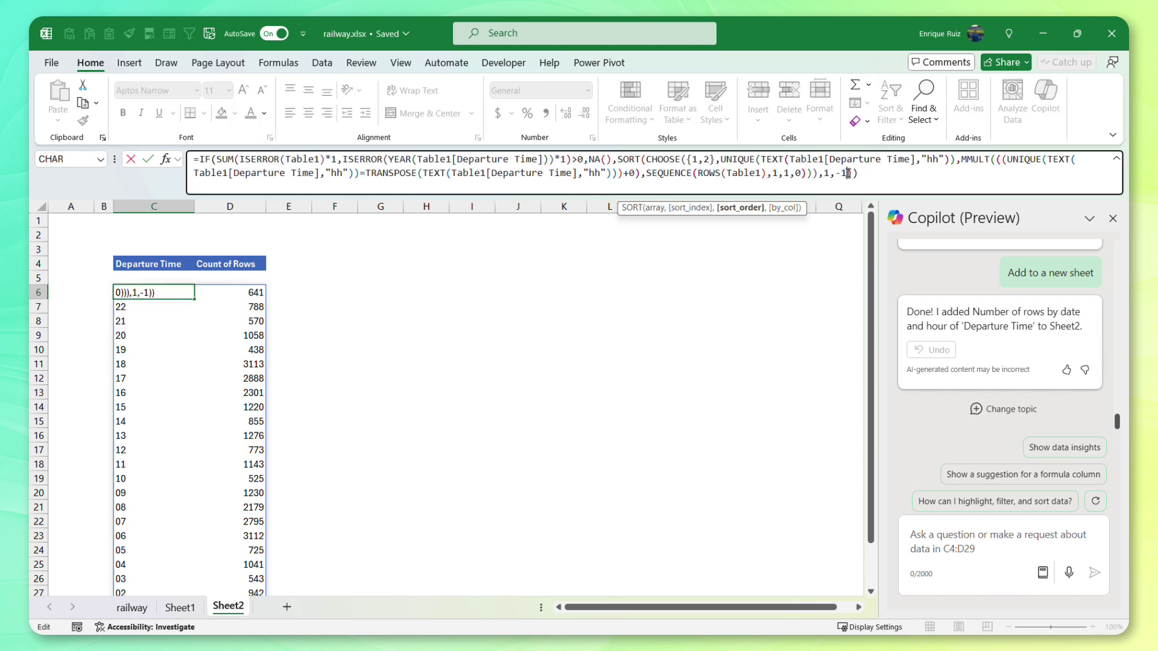
key(Left)
key(BackSpace)
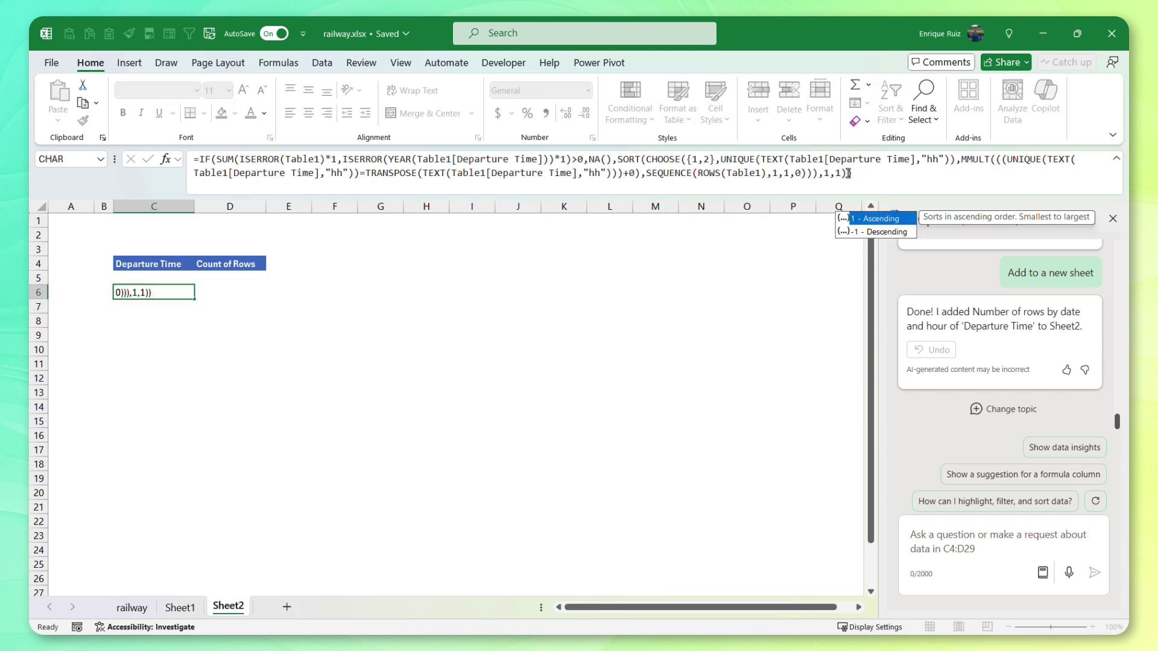
key(Return)
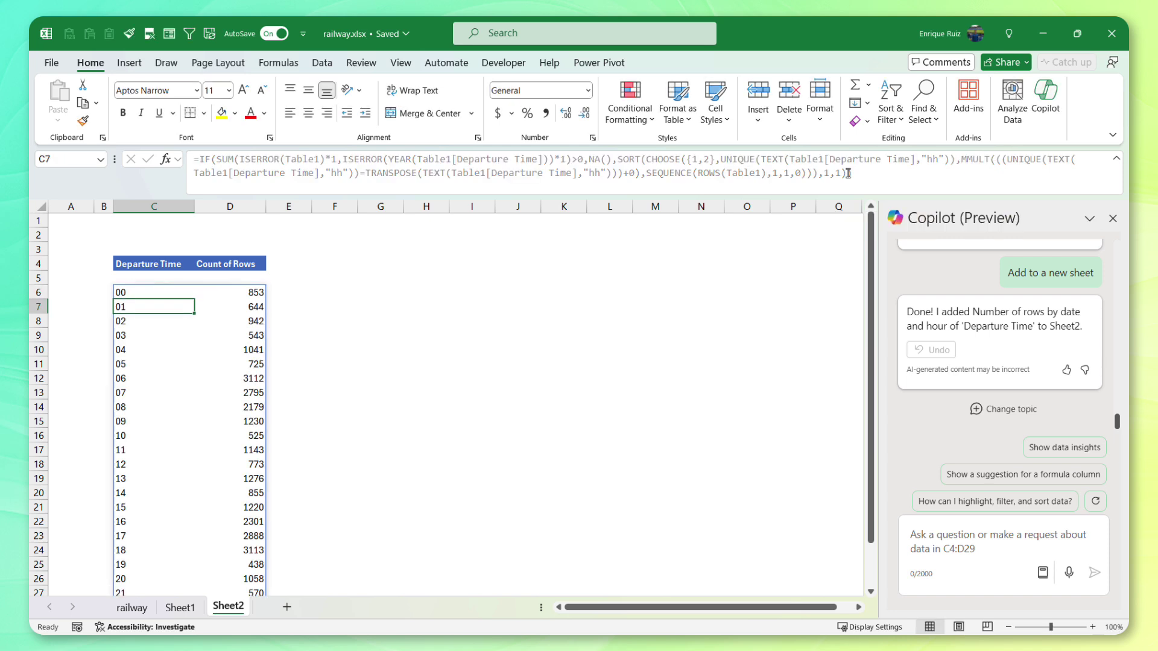
scroll(240, 292, down, 2)
scroll(257, 249, up, 1)
Step: Apply a red-white colour scale to the hourly counts in D6:D29
drag(257, 249, 247, 578)
click(631, 120)
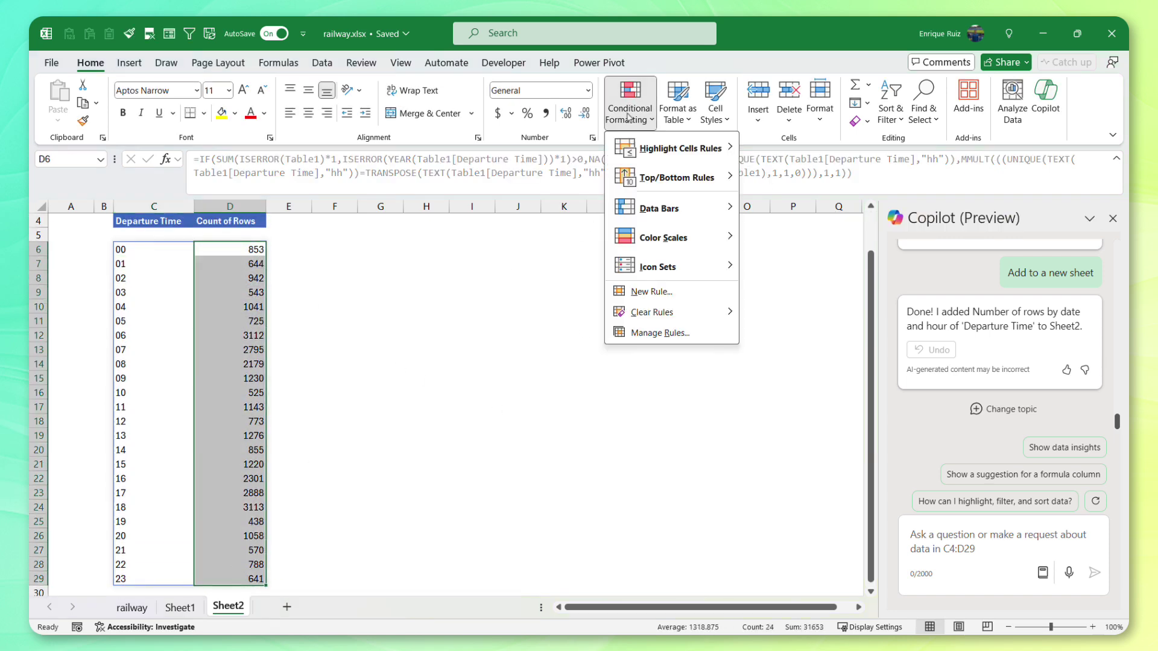
mouse_move(684, 247)
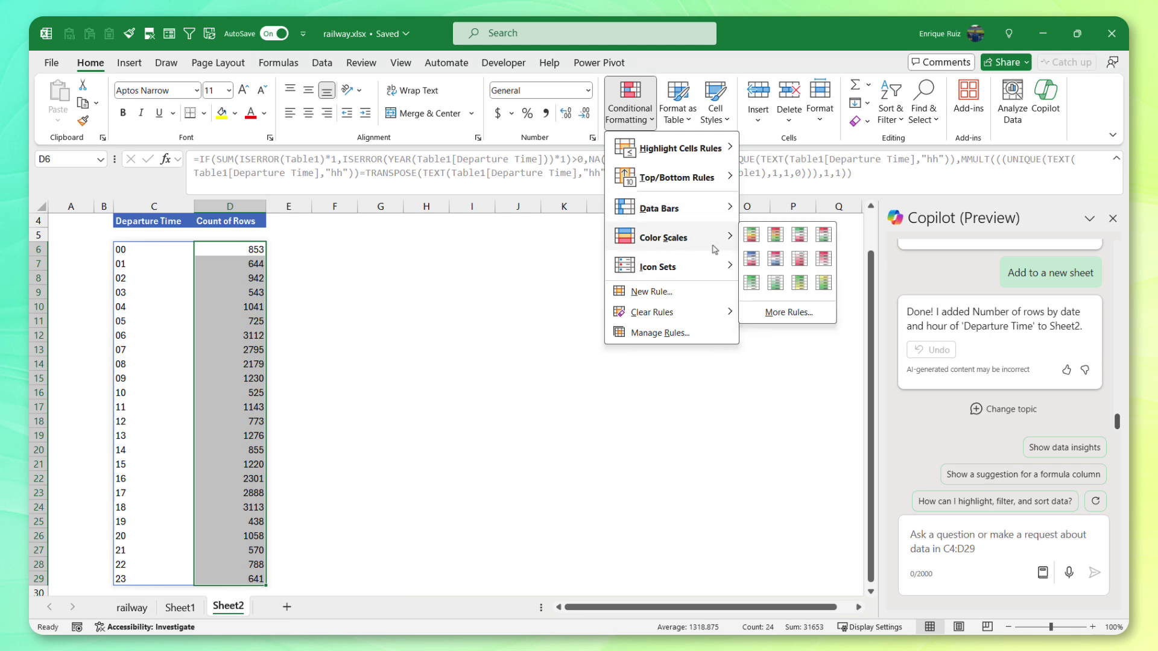
click(822, 259)
click(369, 372)
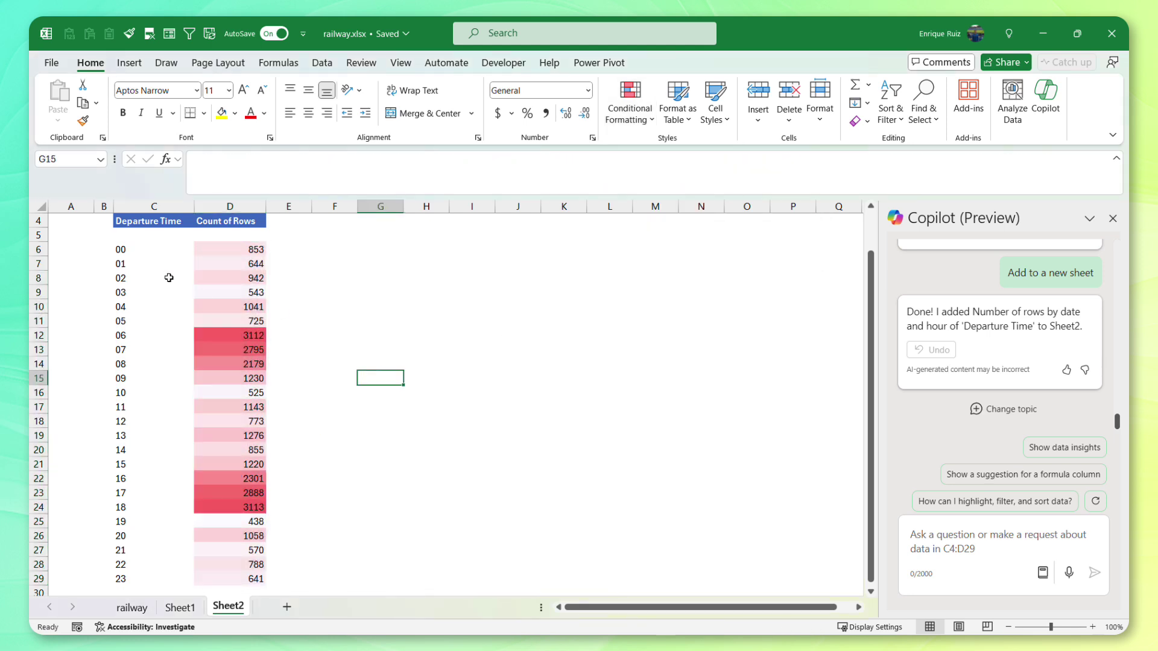
click(150, 254)
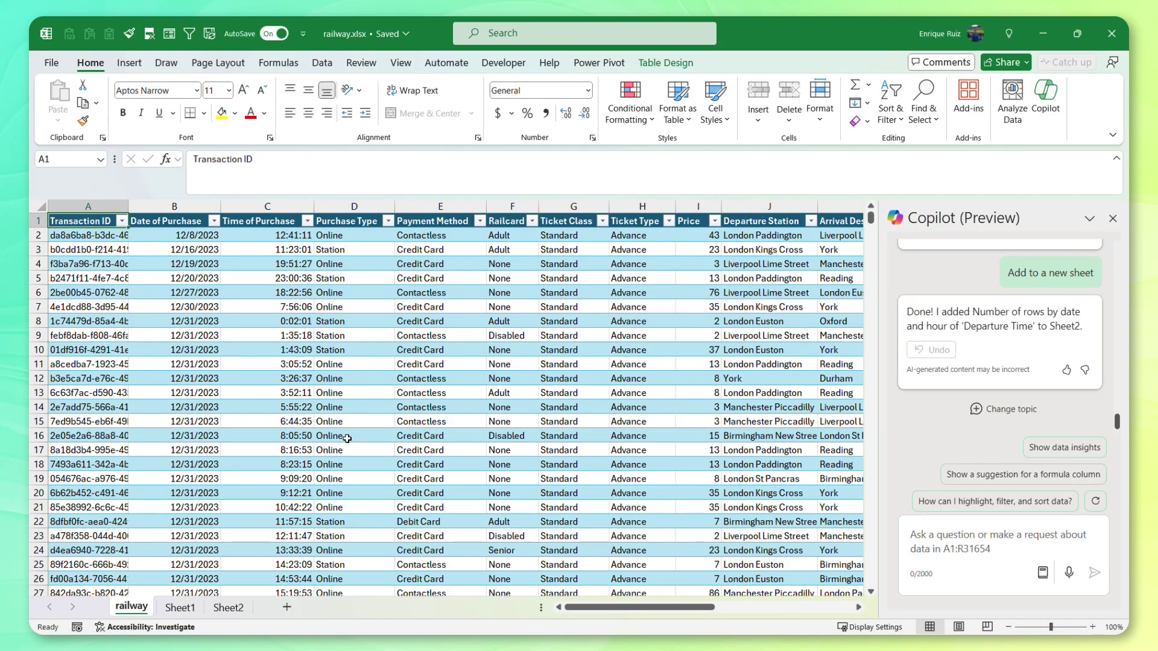
Step: Start a new Copilot topic asking 'Can you help me analyze revenue from different ticket types and classes?'
click(982, 414)
text(Can you help me anal)
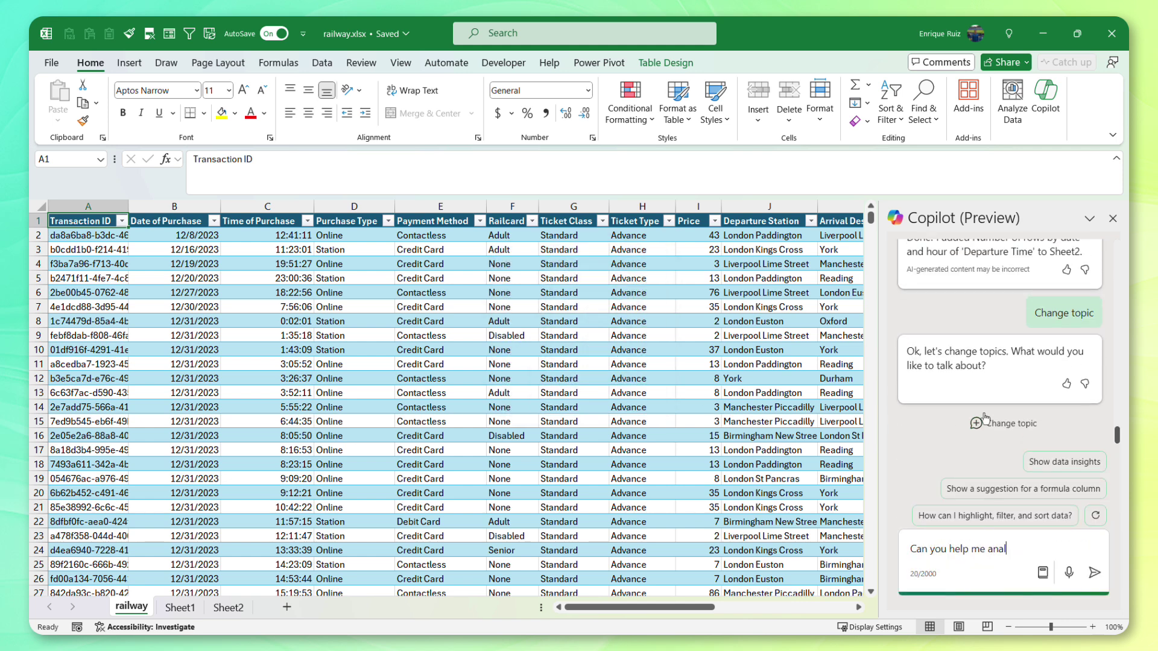
text(yze revenue from different tic)
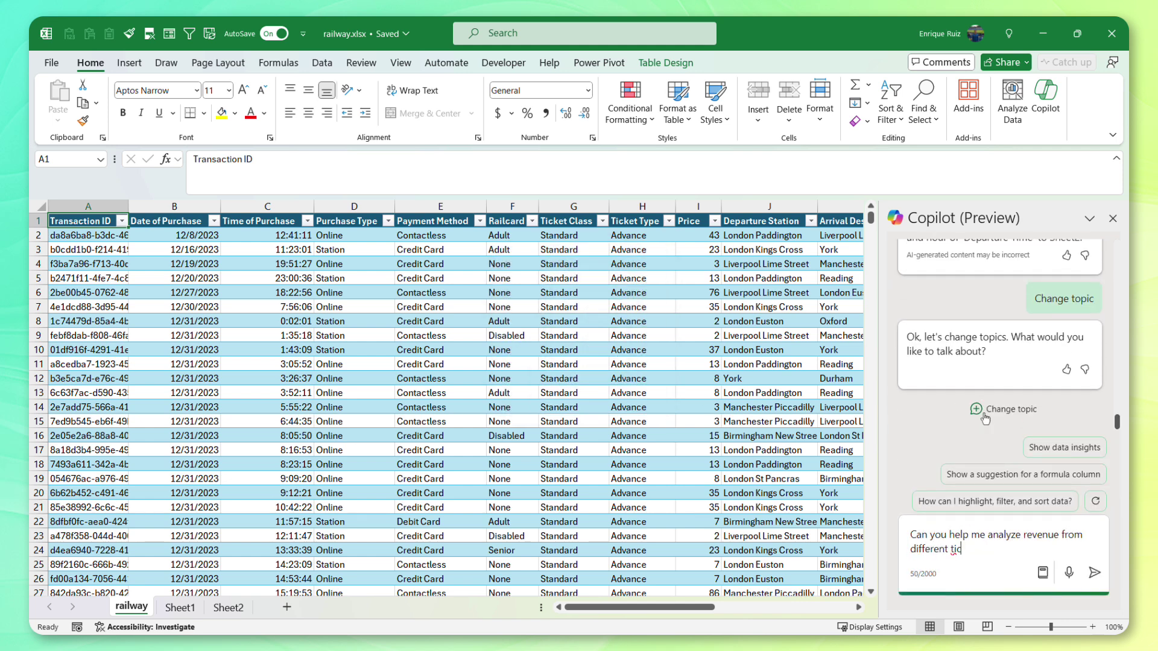
text(ket types and classes?)
key(Return)
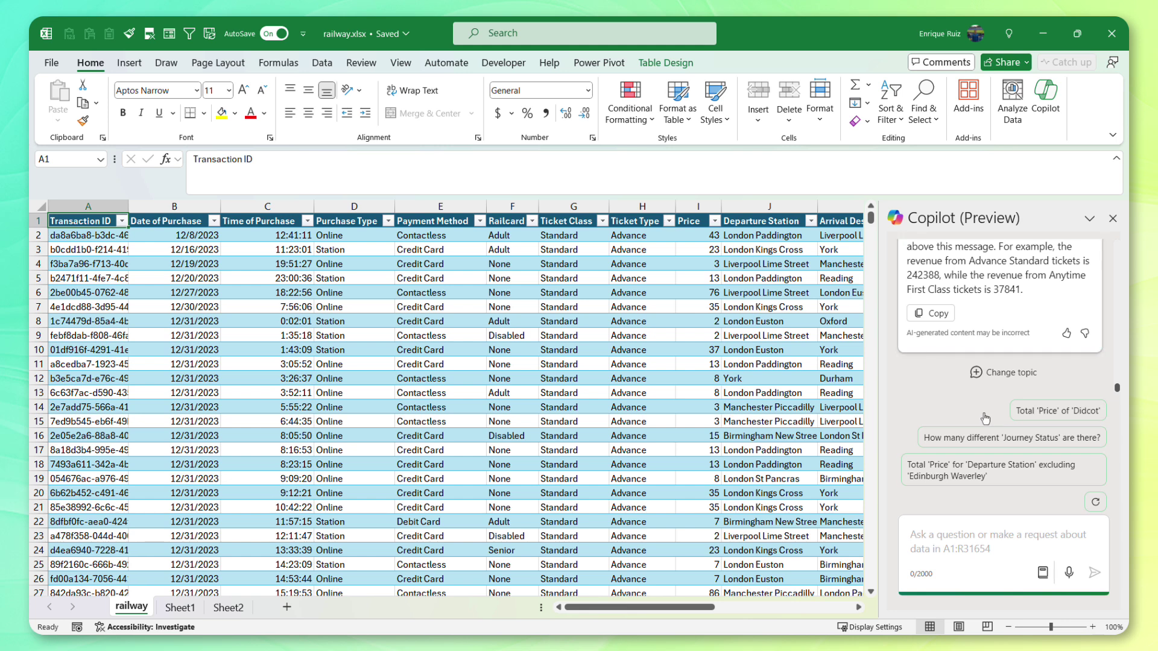
scroll(956, 386, up, 4)
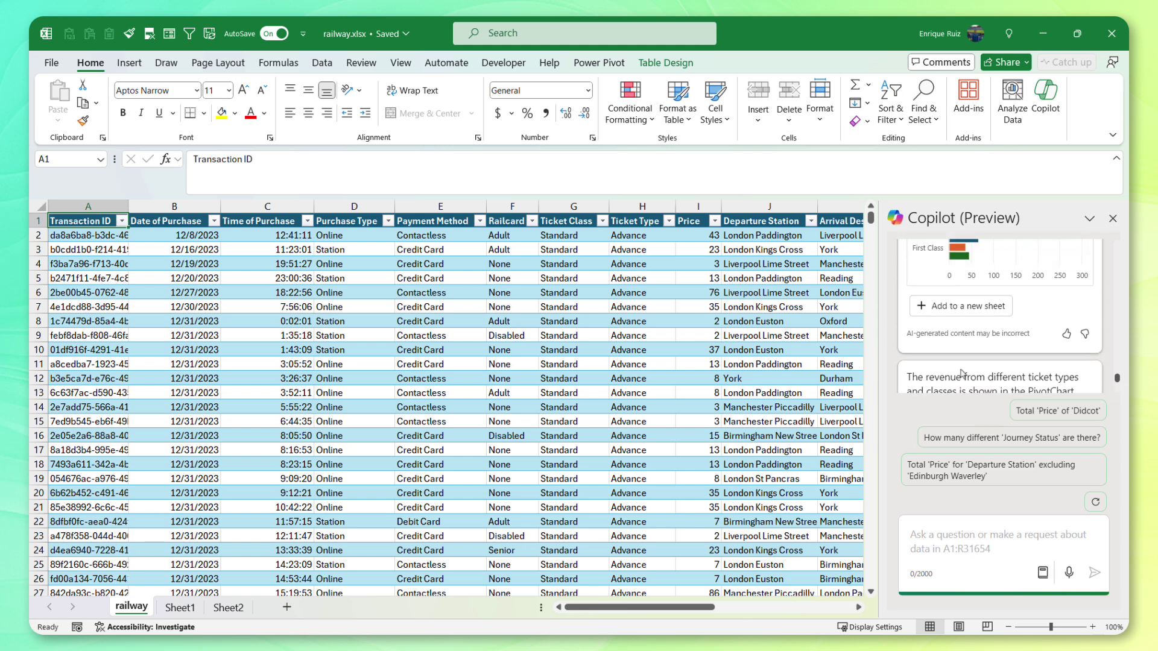
scroll(955, 344, down, 1)
scroll(965, 362, up, 1)
Step: Add the Sum of Price pivot chart to Sheet3 and return to the railway sheet
click(972, 386)
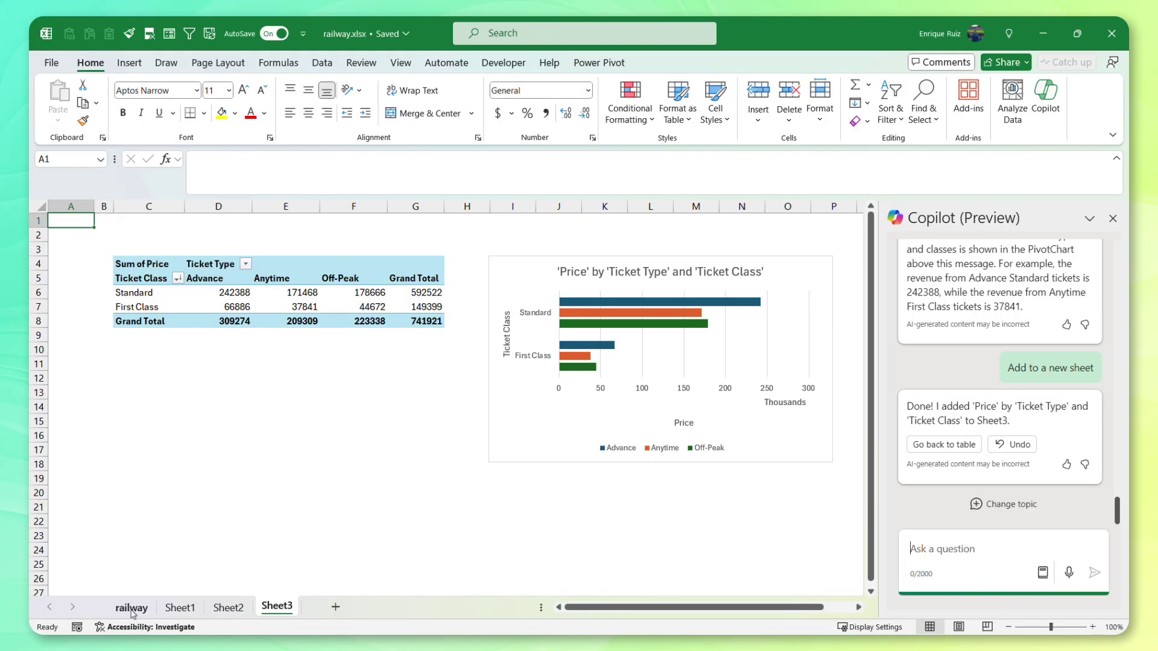
click(131, 608)
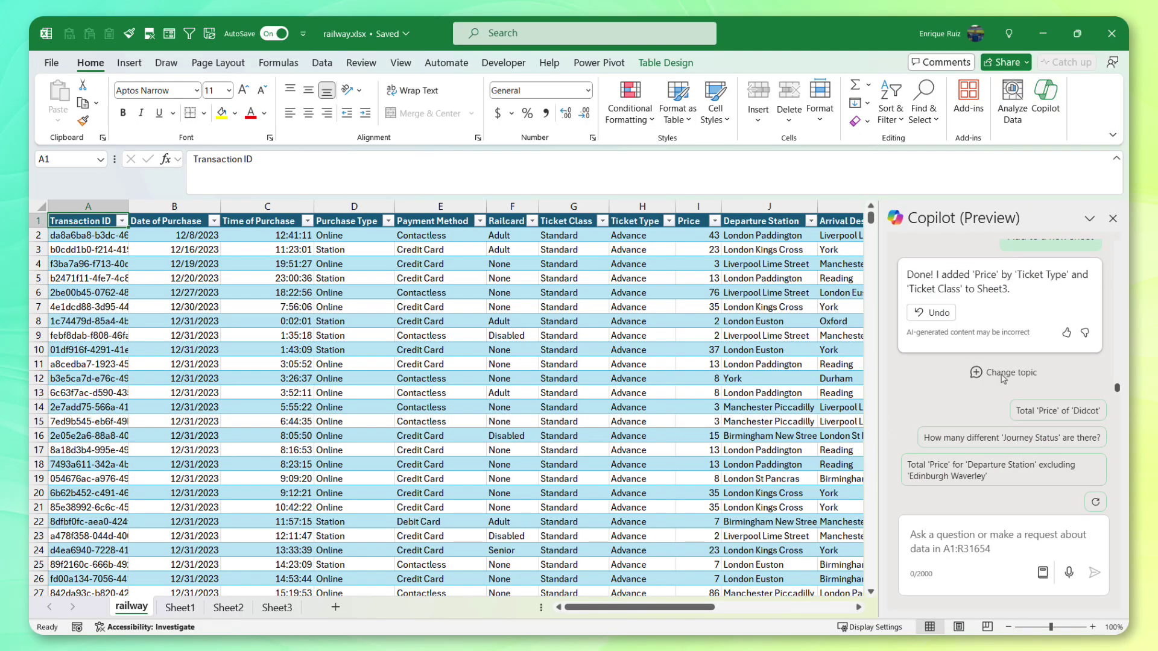
Step: In a new Copilot topic, ask 'Can you help me diagnose on-time performance and contributing factors'
click(1003, 378)
text(Can you help me diagnose on-time performance and contributing factors?)
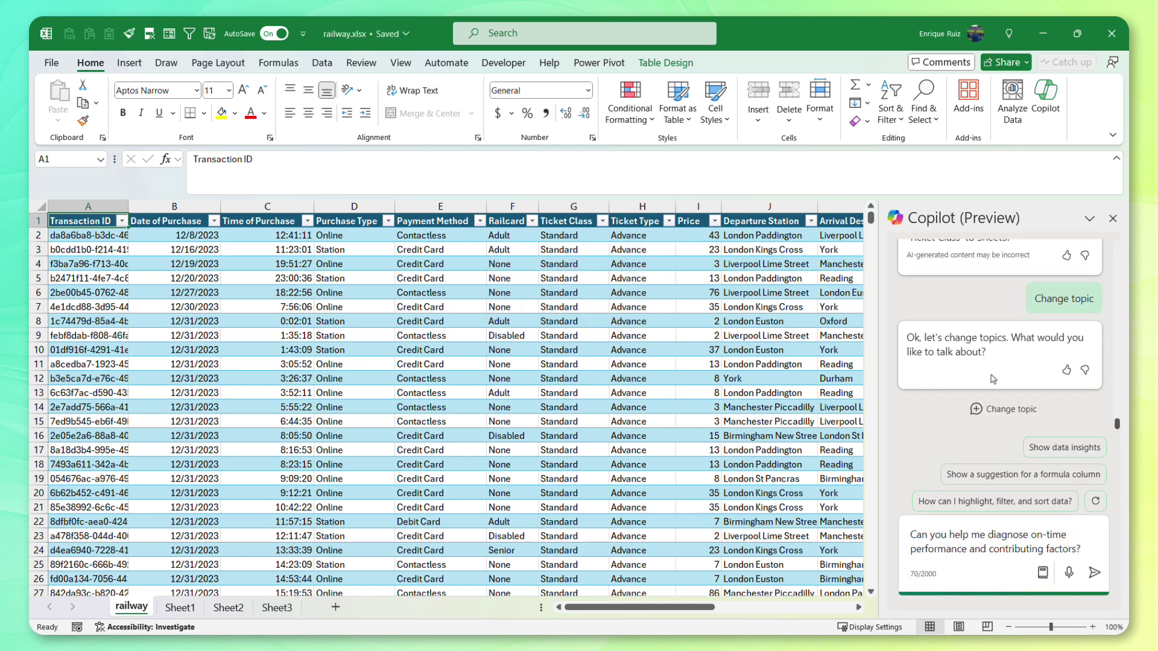
key(Return)
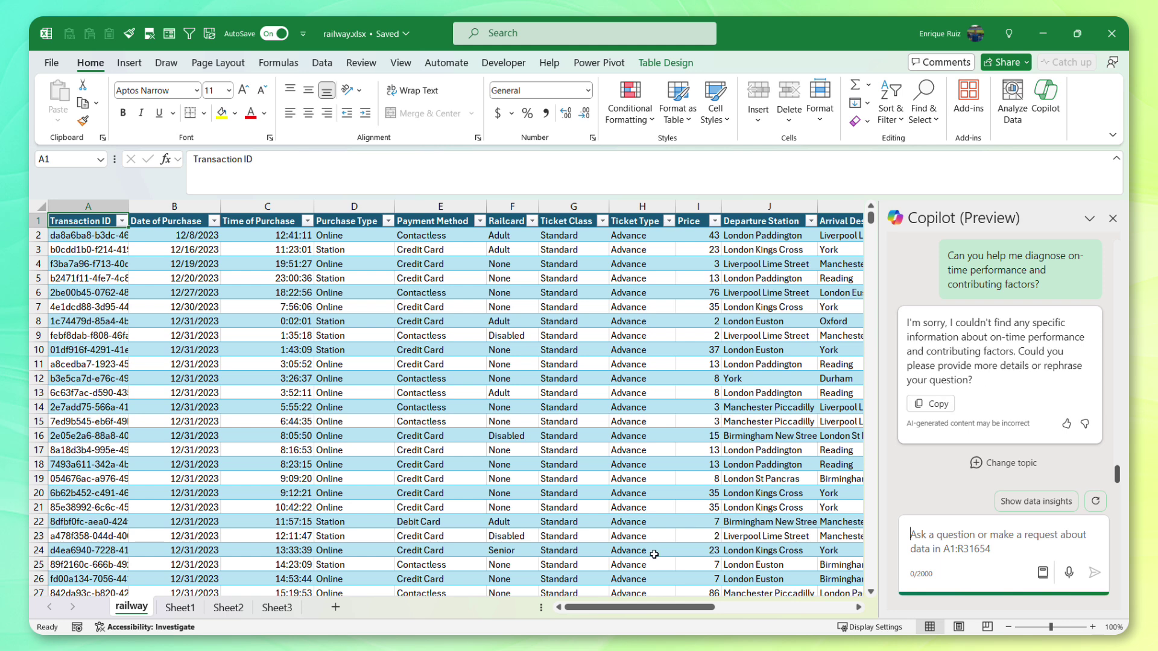
Step: Check the Journey Status values, then ask Copilot what percentage of journeys were cancelled or delayed
drag(663, 611, 800, 610)
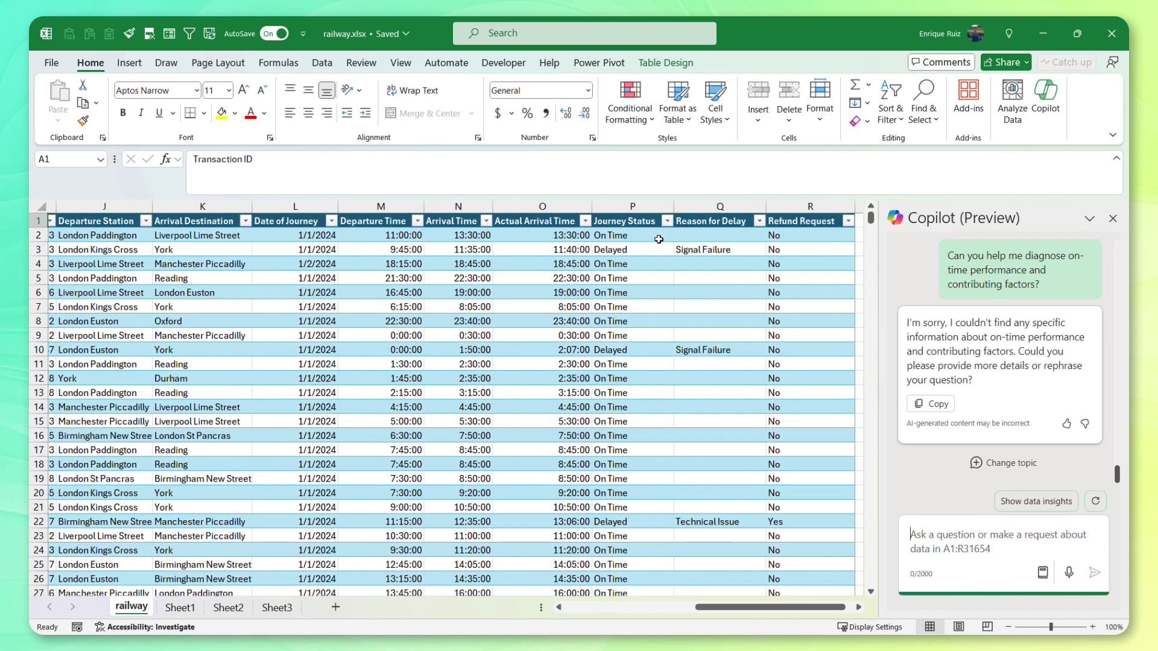
click(667, 222)
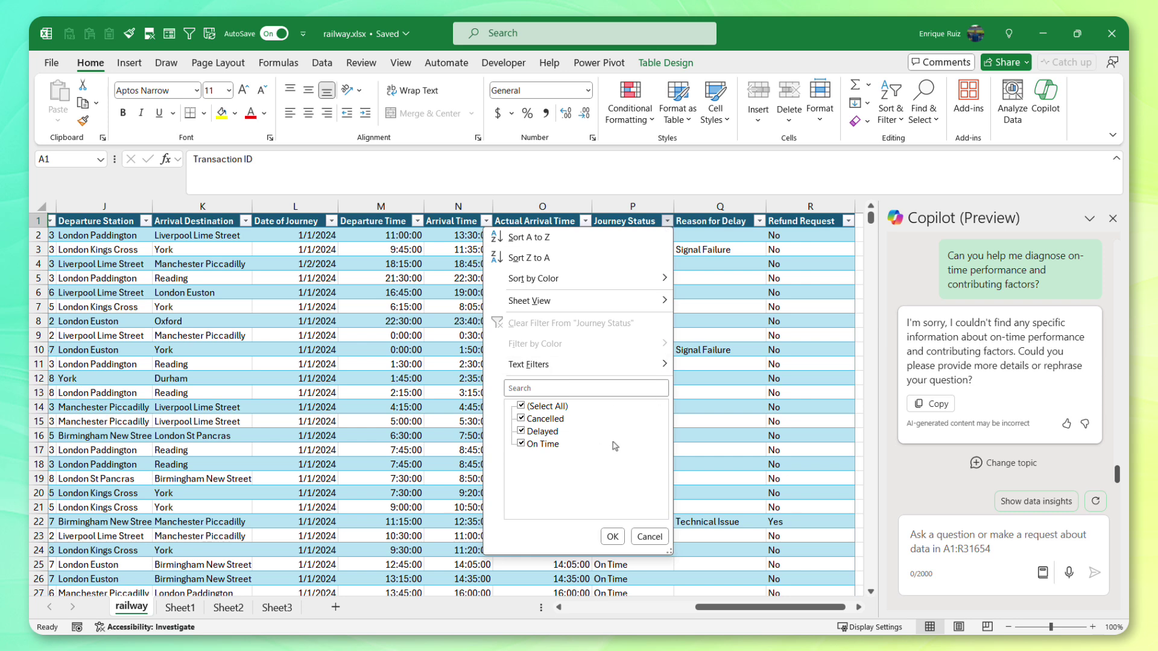
click(948, 544)
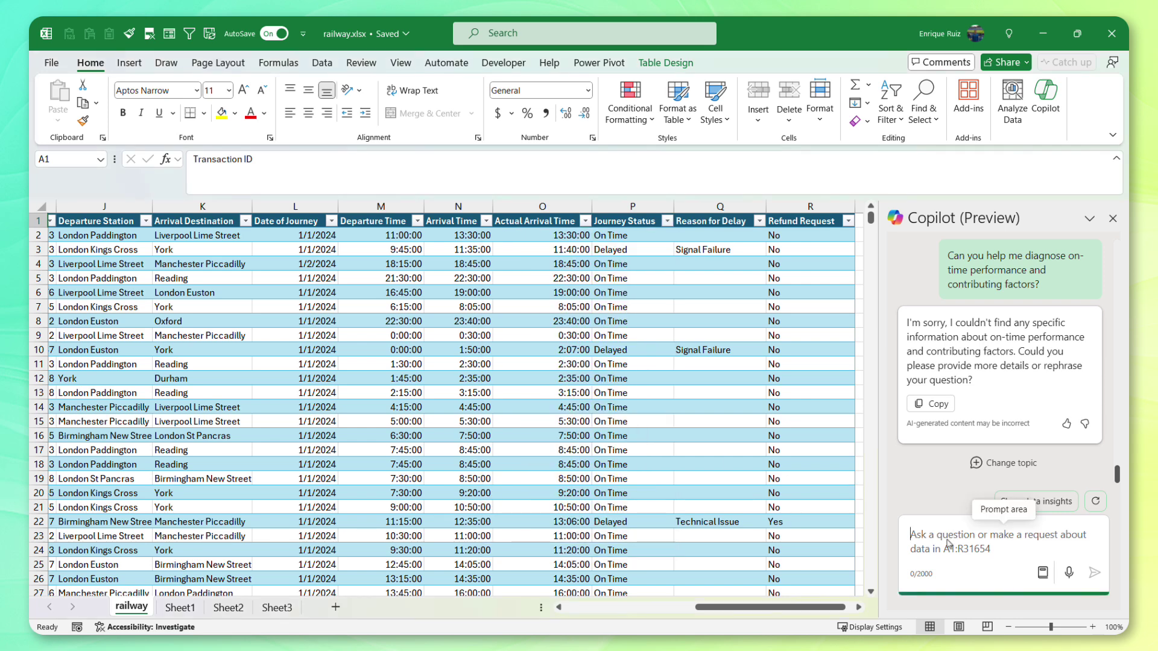
text(What percentage of)
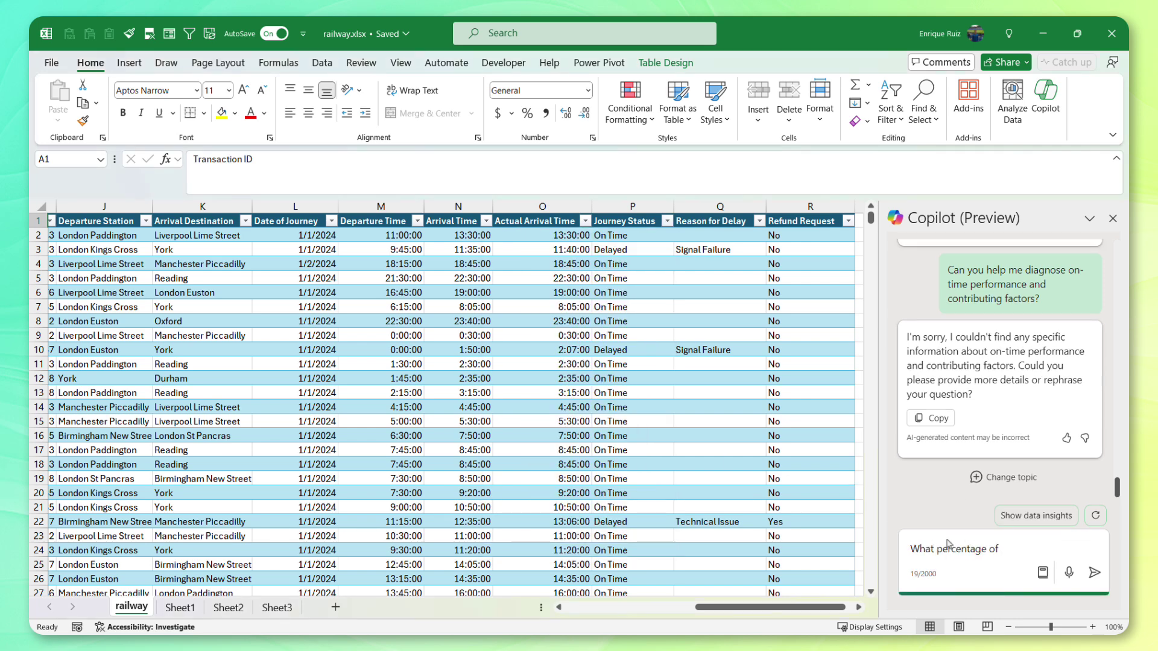
text( journeys where cancelled or delayed?)
key(Return)
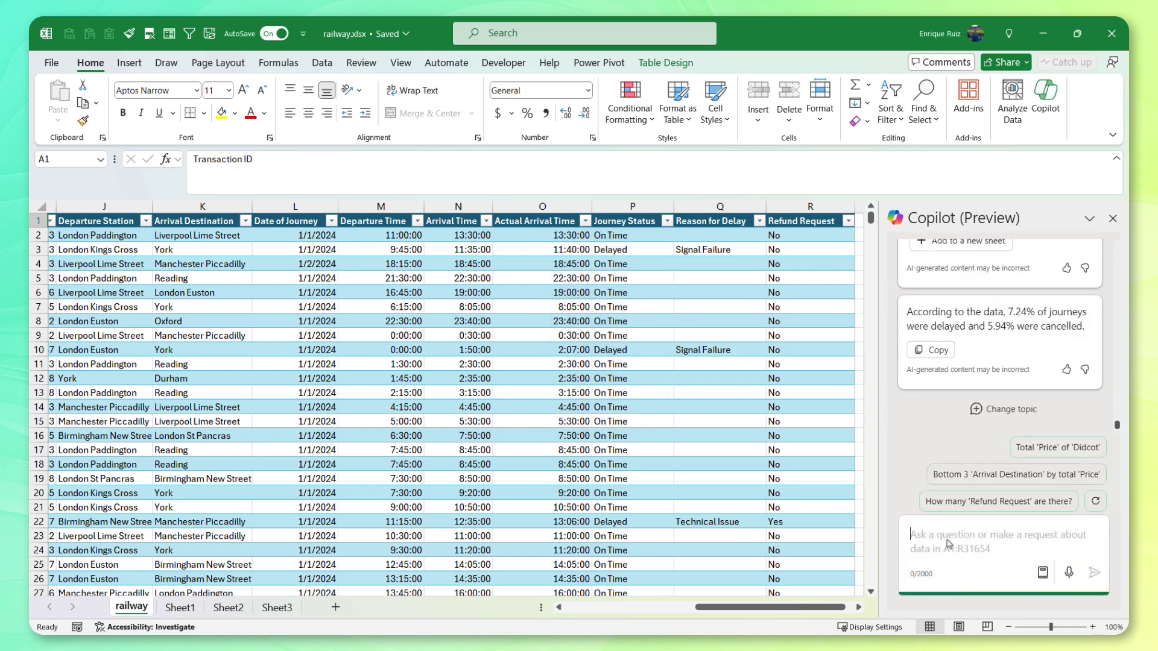
scroll(977, 389, up, 3)
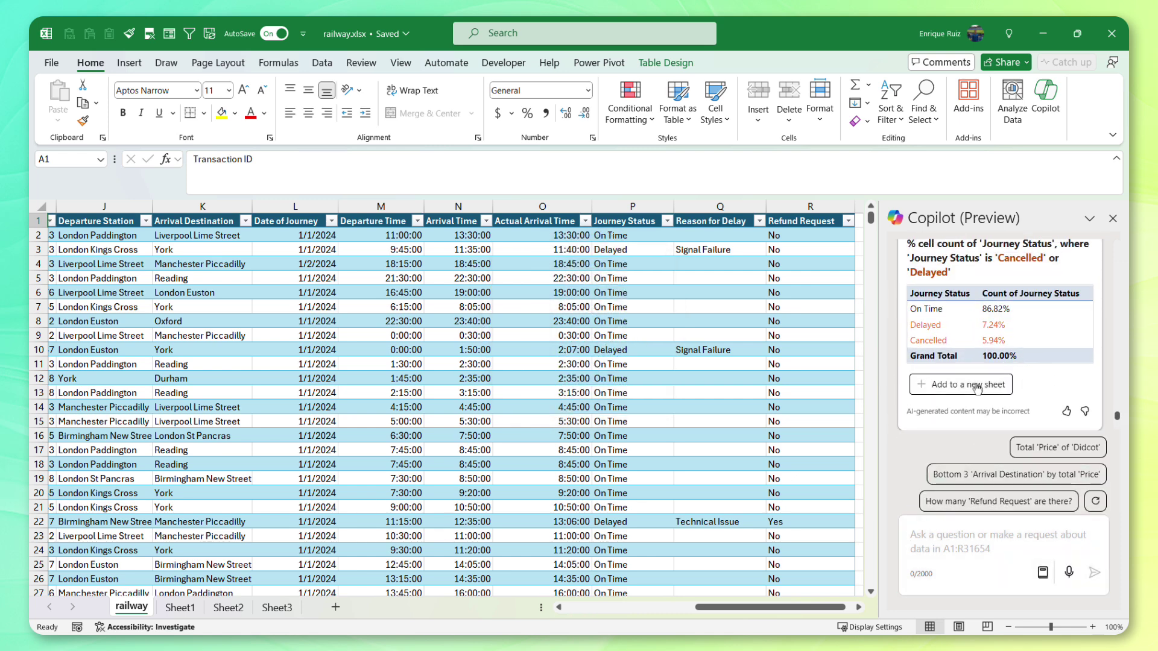
Step: Add Copilot's journey-status percentage table to a new Sheet4
click(977, 386)
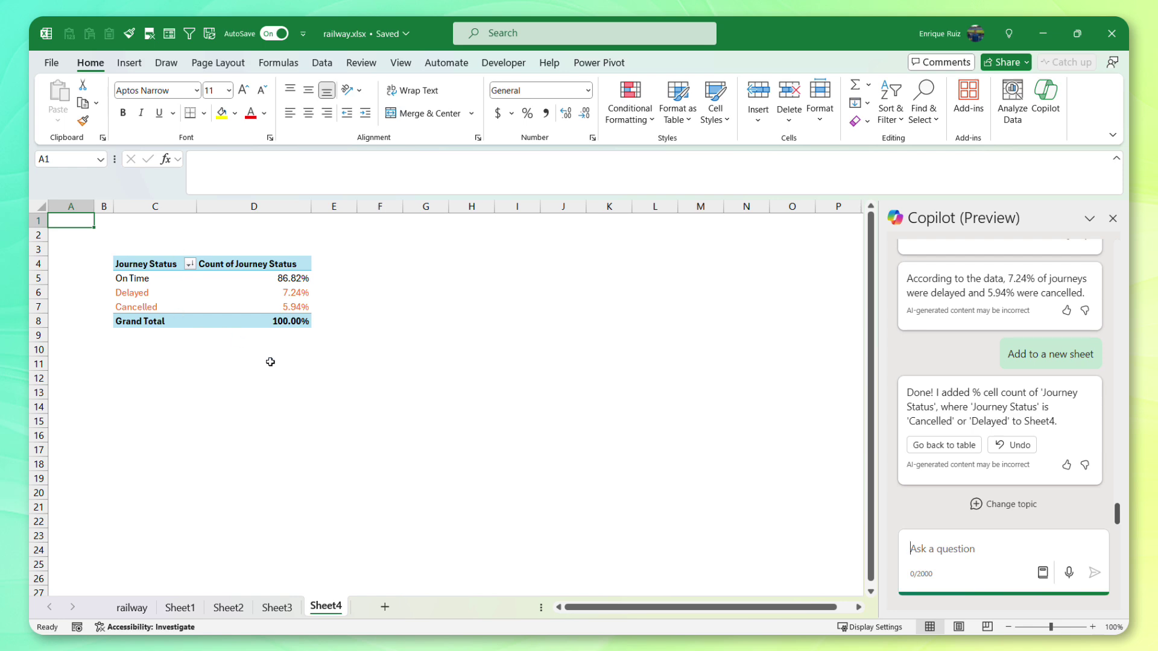
Step: From the railway data sheet, ask Copilot 'What are the main reasons for delays or cancellations?'
click(130, 609)
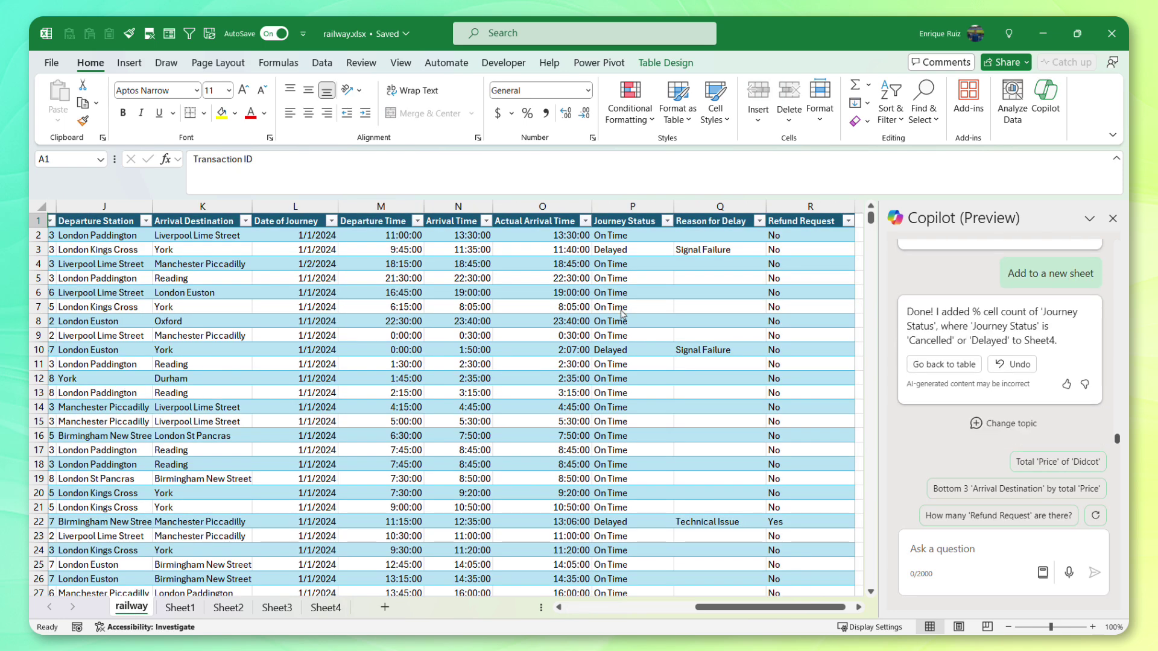
click(943, 547)
text(What are the main reasons for delay)
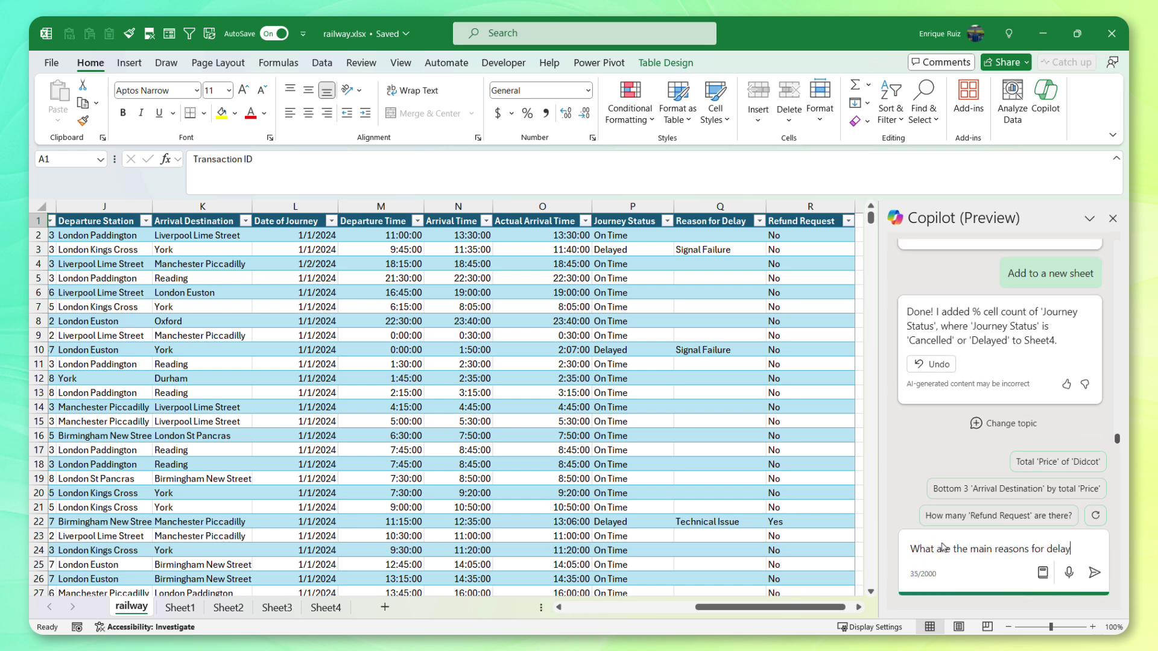
text(s or cance)
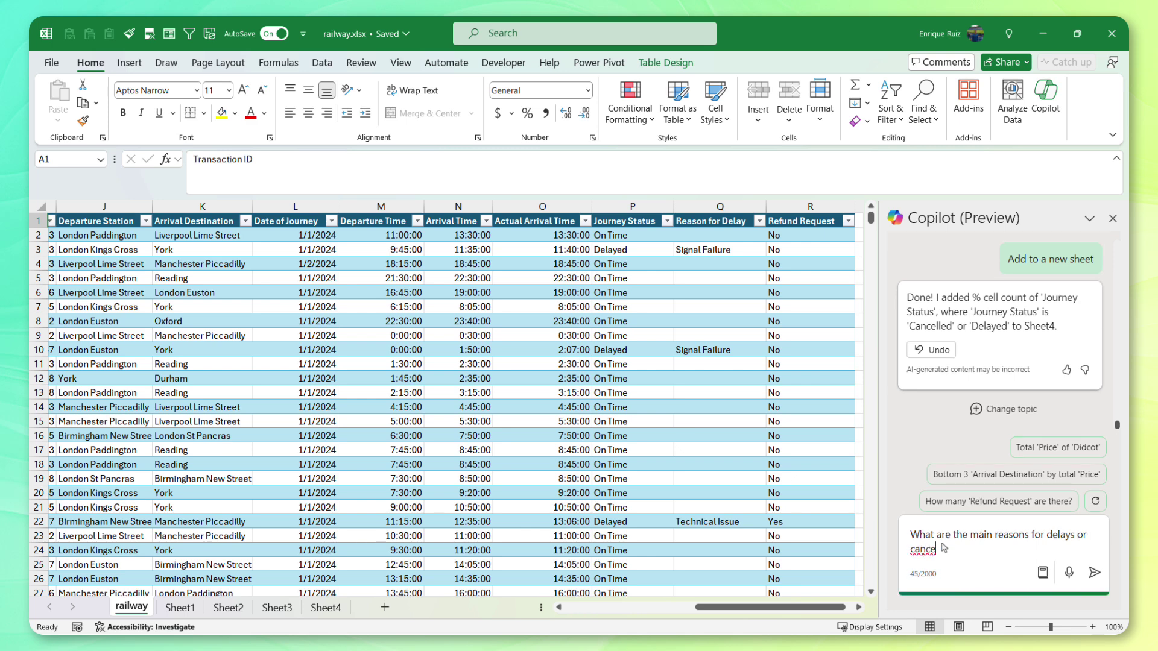
text(llations?)
key(Return)
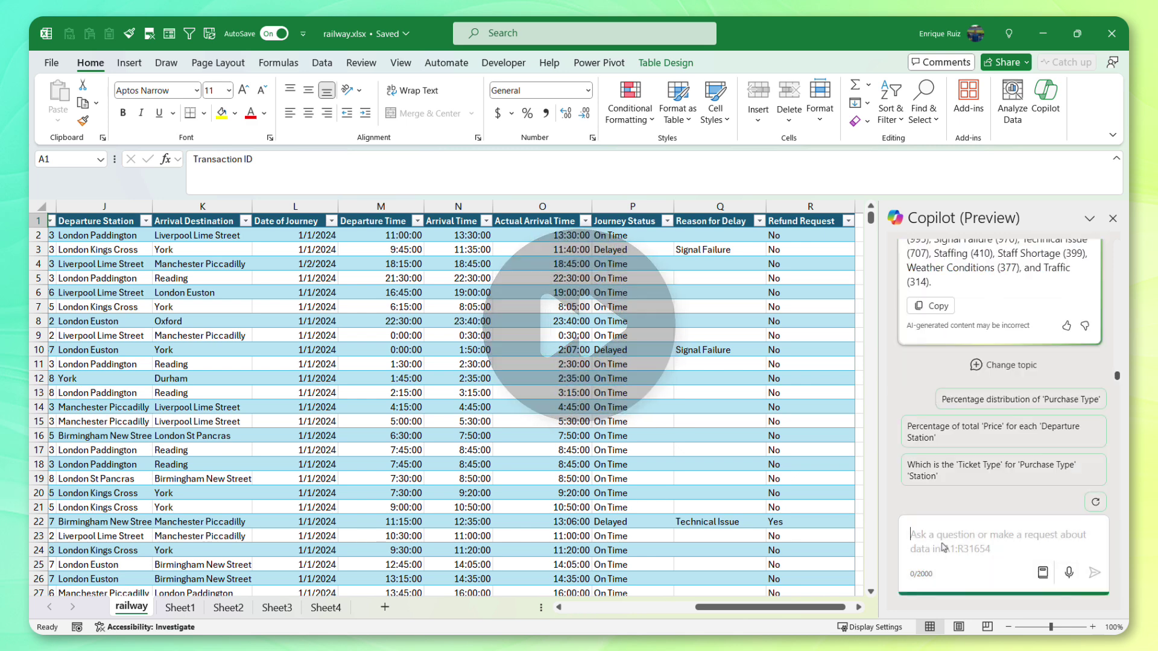
scroll(1025, 303, up, 1)
scroll(1025, 303, up, 1)
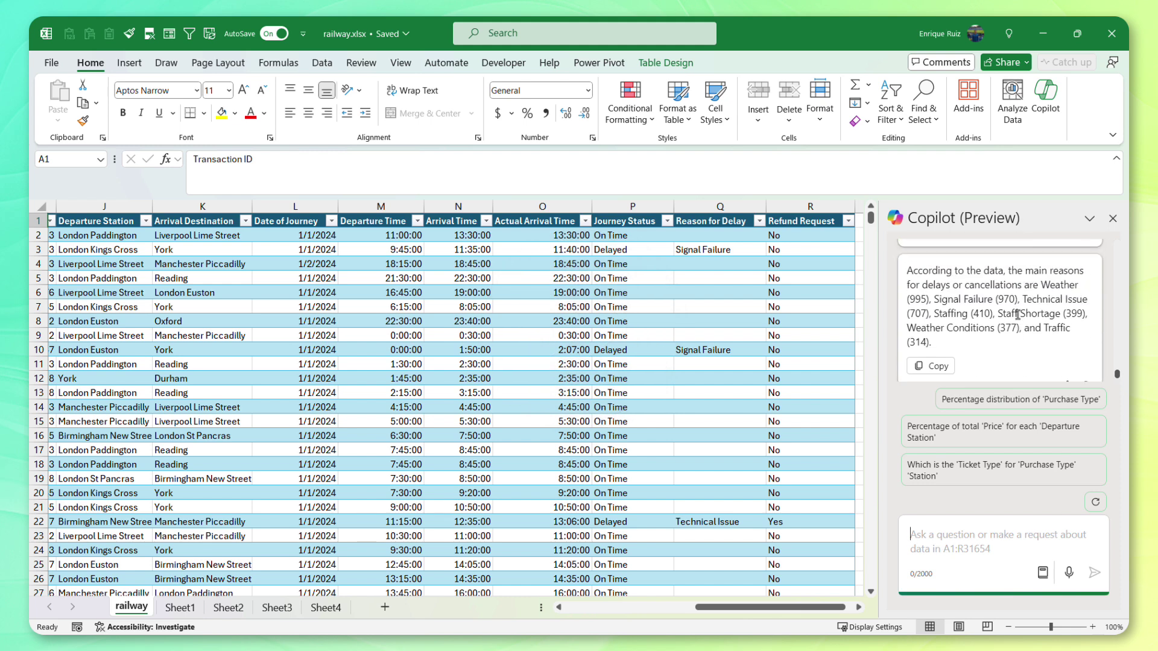
scroll(1015, 315, up, 3)
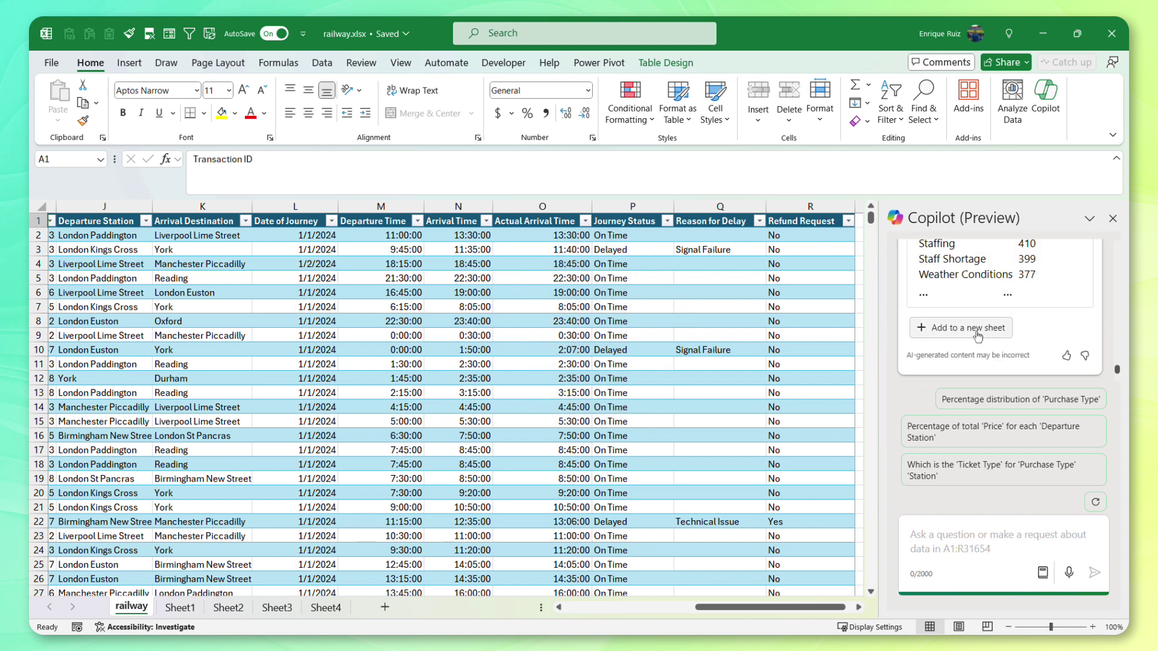
Step: Add the delay-reasons table to Sheet5 and give counts D6:D12 Blue Gradient Fill data bars
click(978, 329)
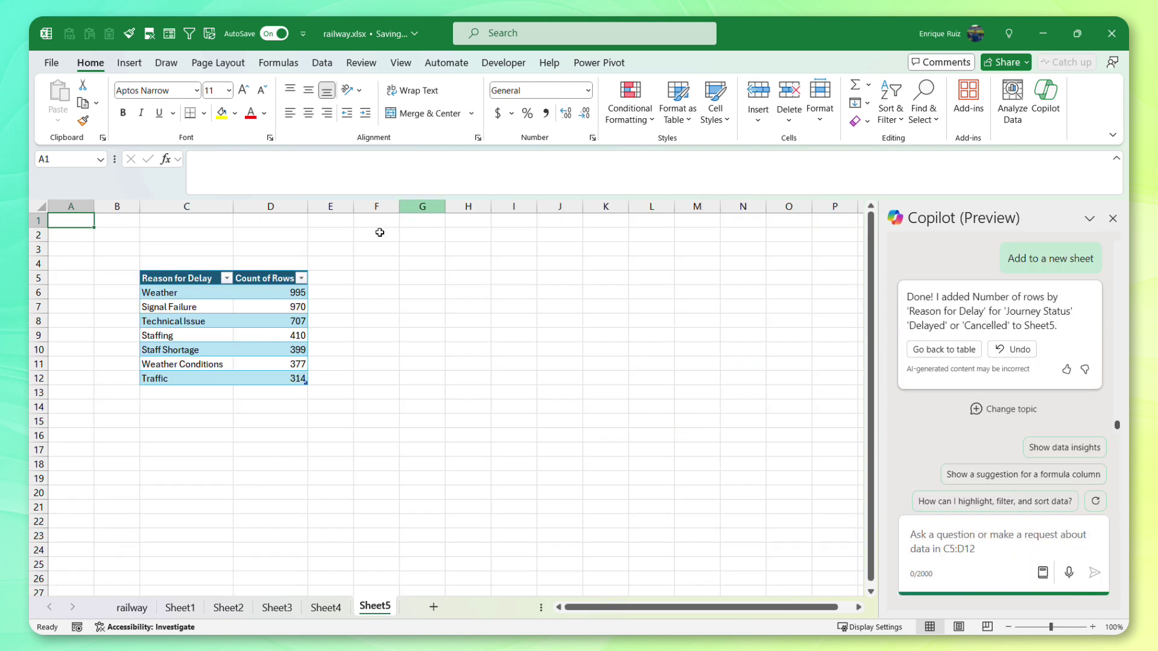
drag(298, 292, 301, 380)
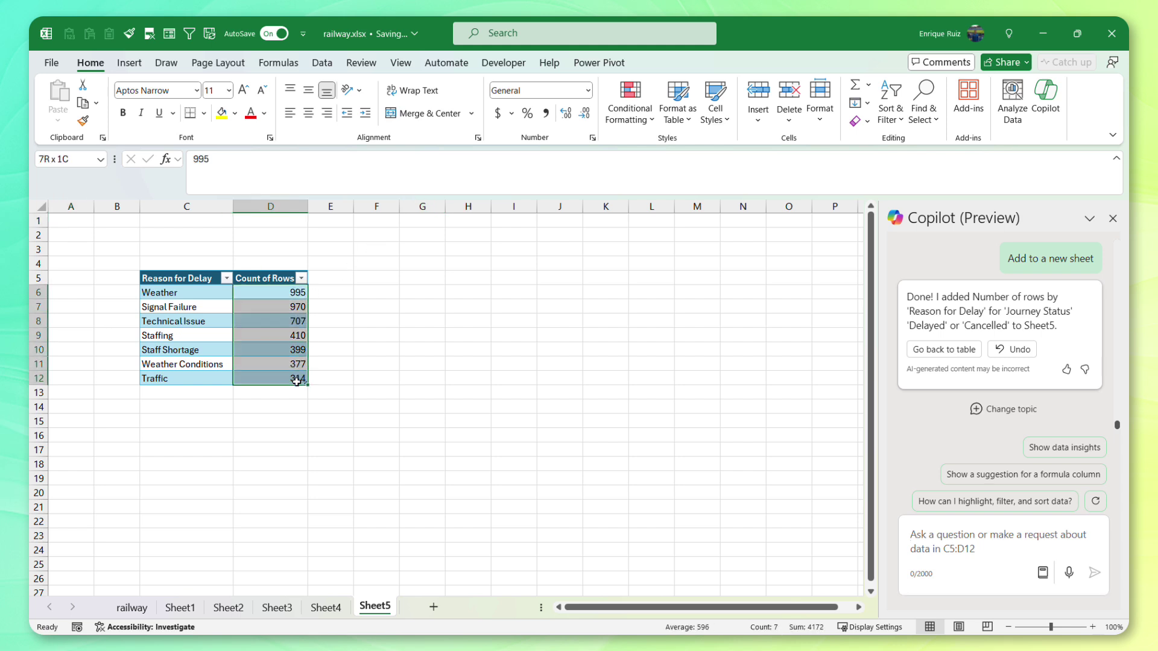
click(627, 123)
mouse_move(677, 217)
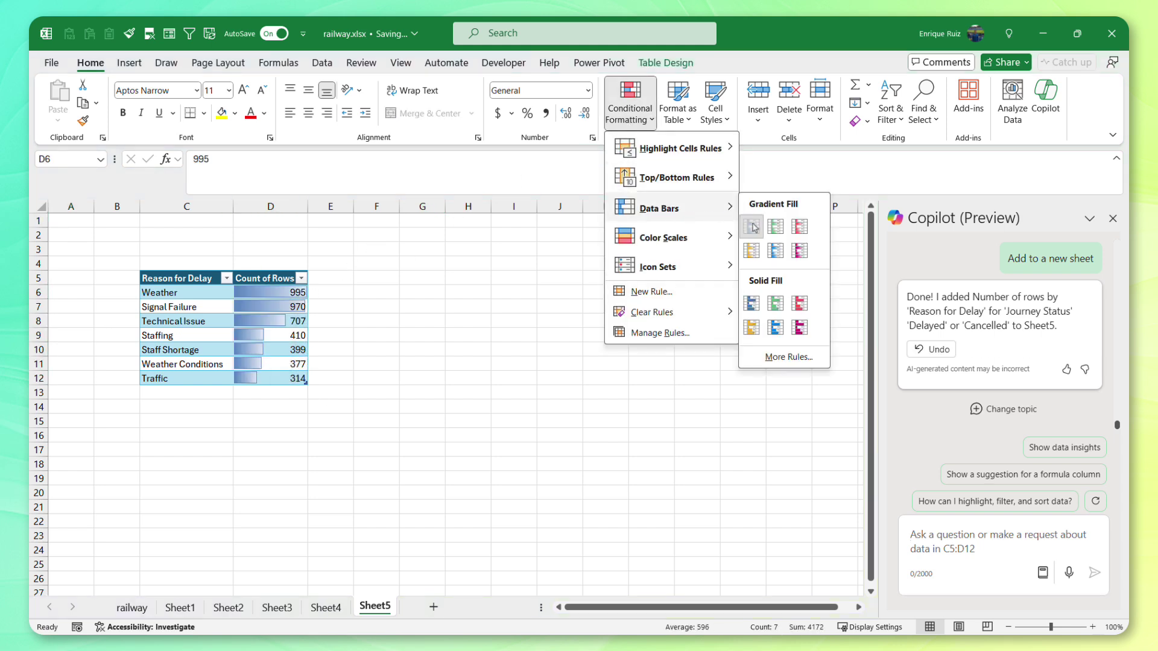
click(754, 228)
click(404, 278)
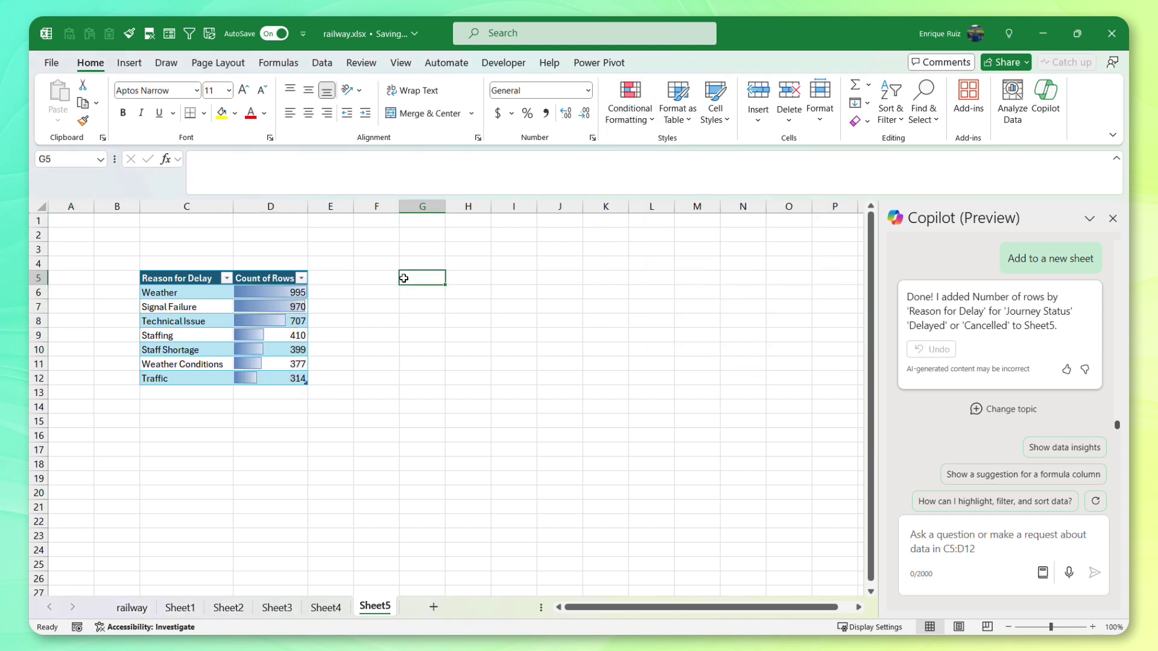